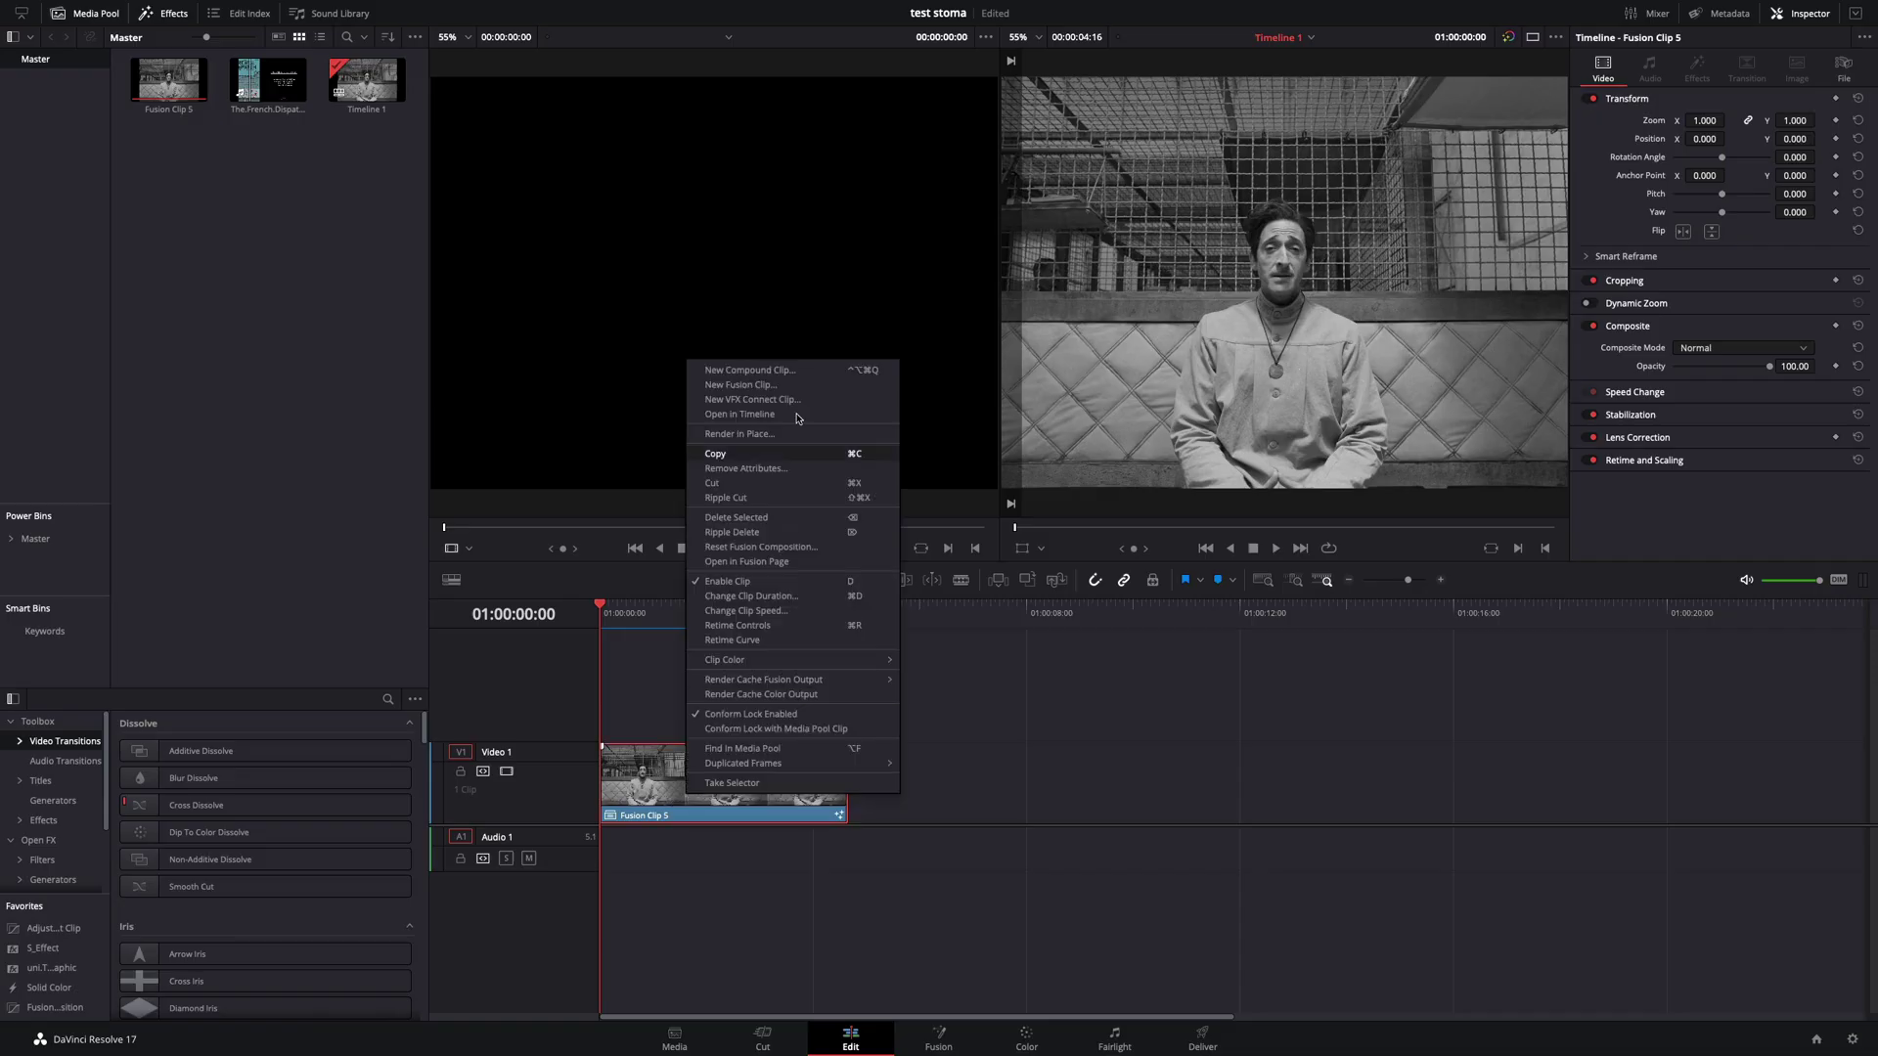
Step: Open Fusion Clip 5 in the Fusion page with its MediaIn1 to MediaOut1 graph
click(996, 917)
click(940, 1035)
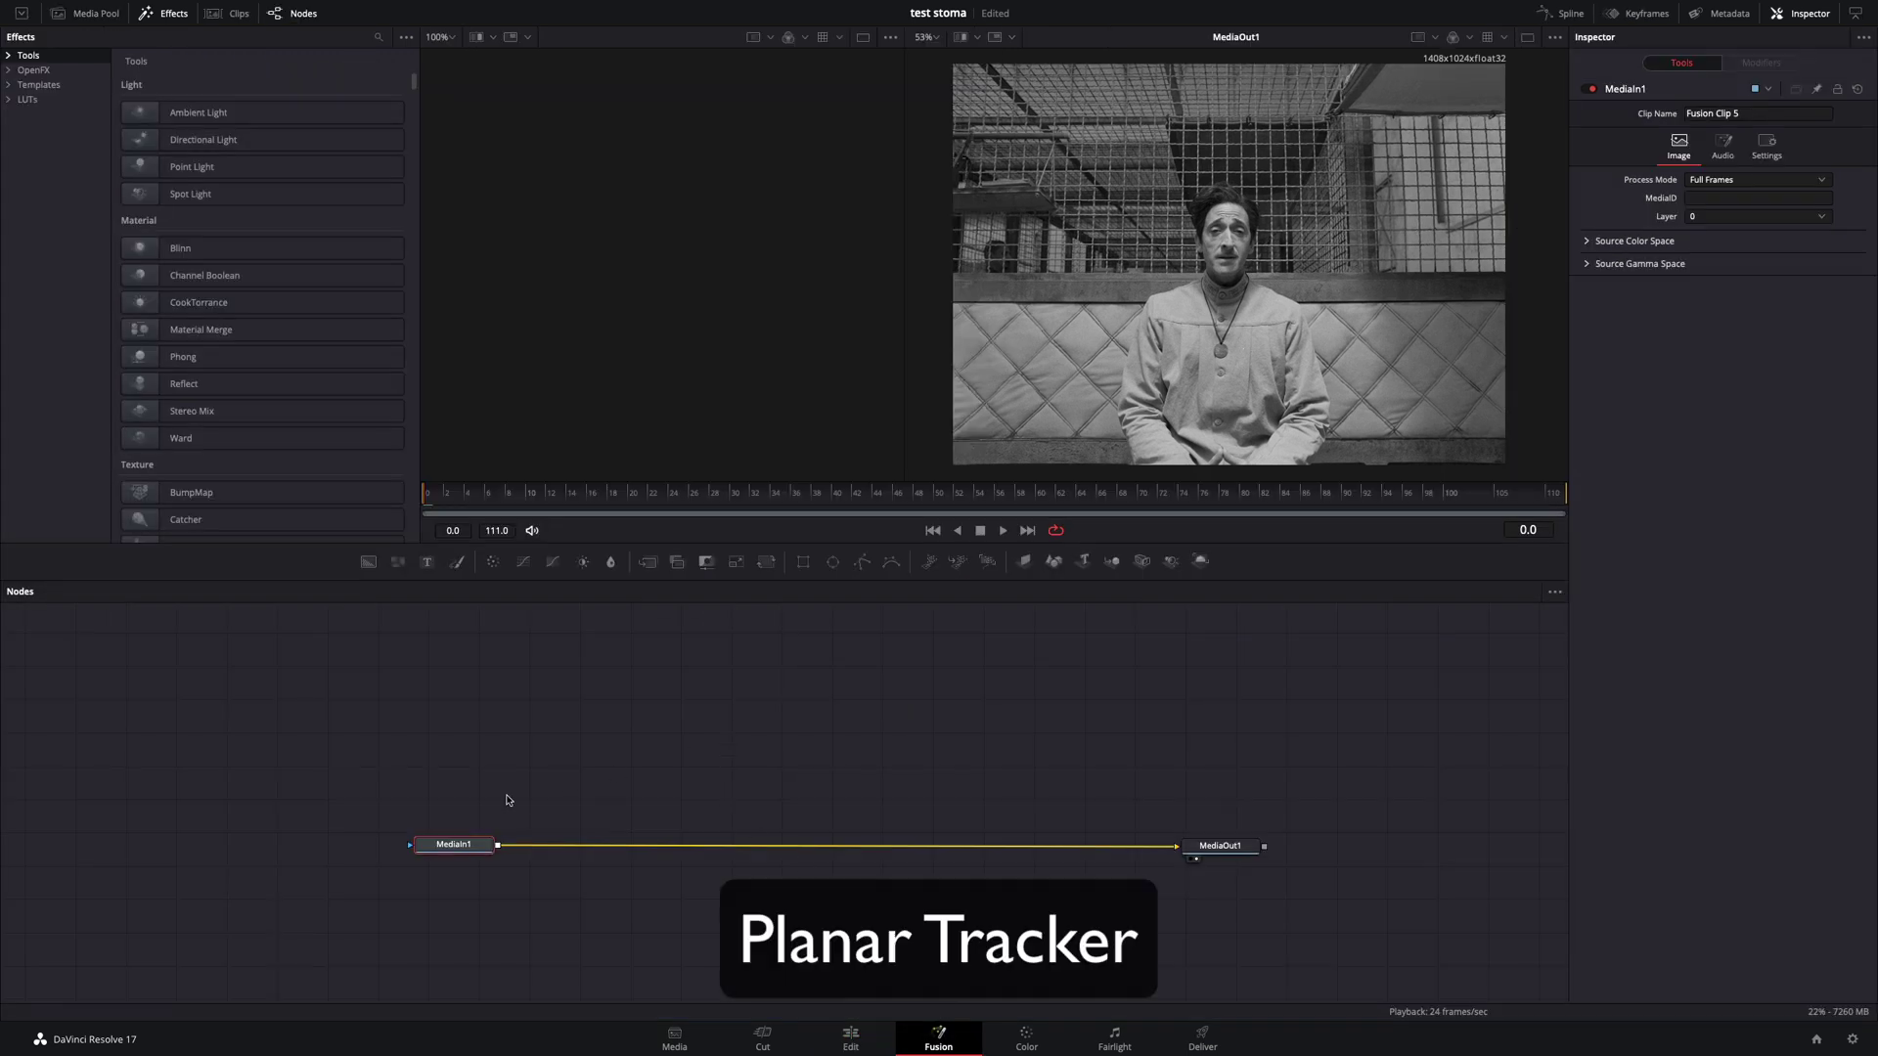
Step: Add a Hybrid Point/Area, Affine Planar Tracker and track the face forward to frame 111
key(shift+space)
text(planar)
key(Return)
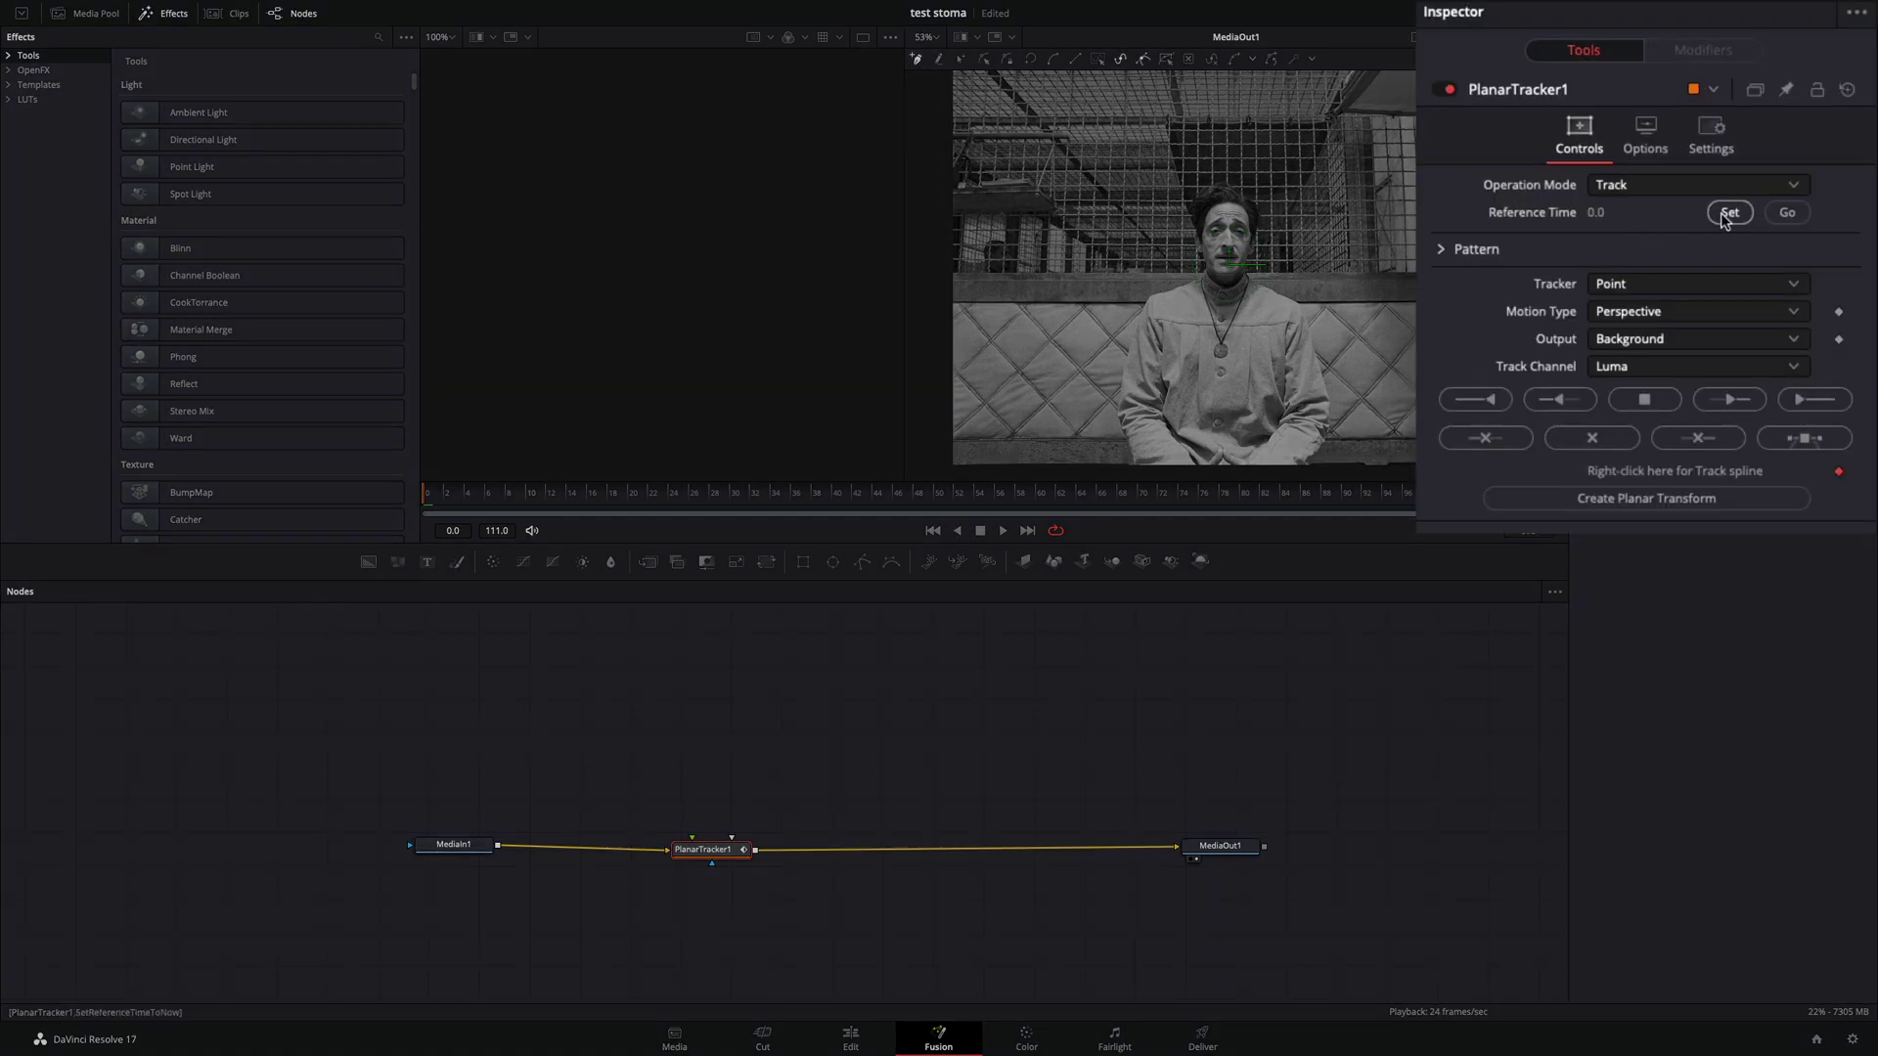
click(1705, 287)
click(1629, 324)
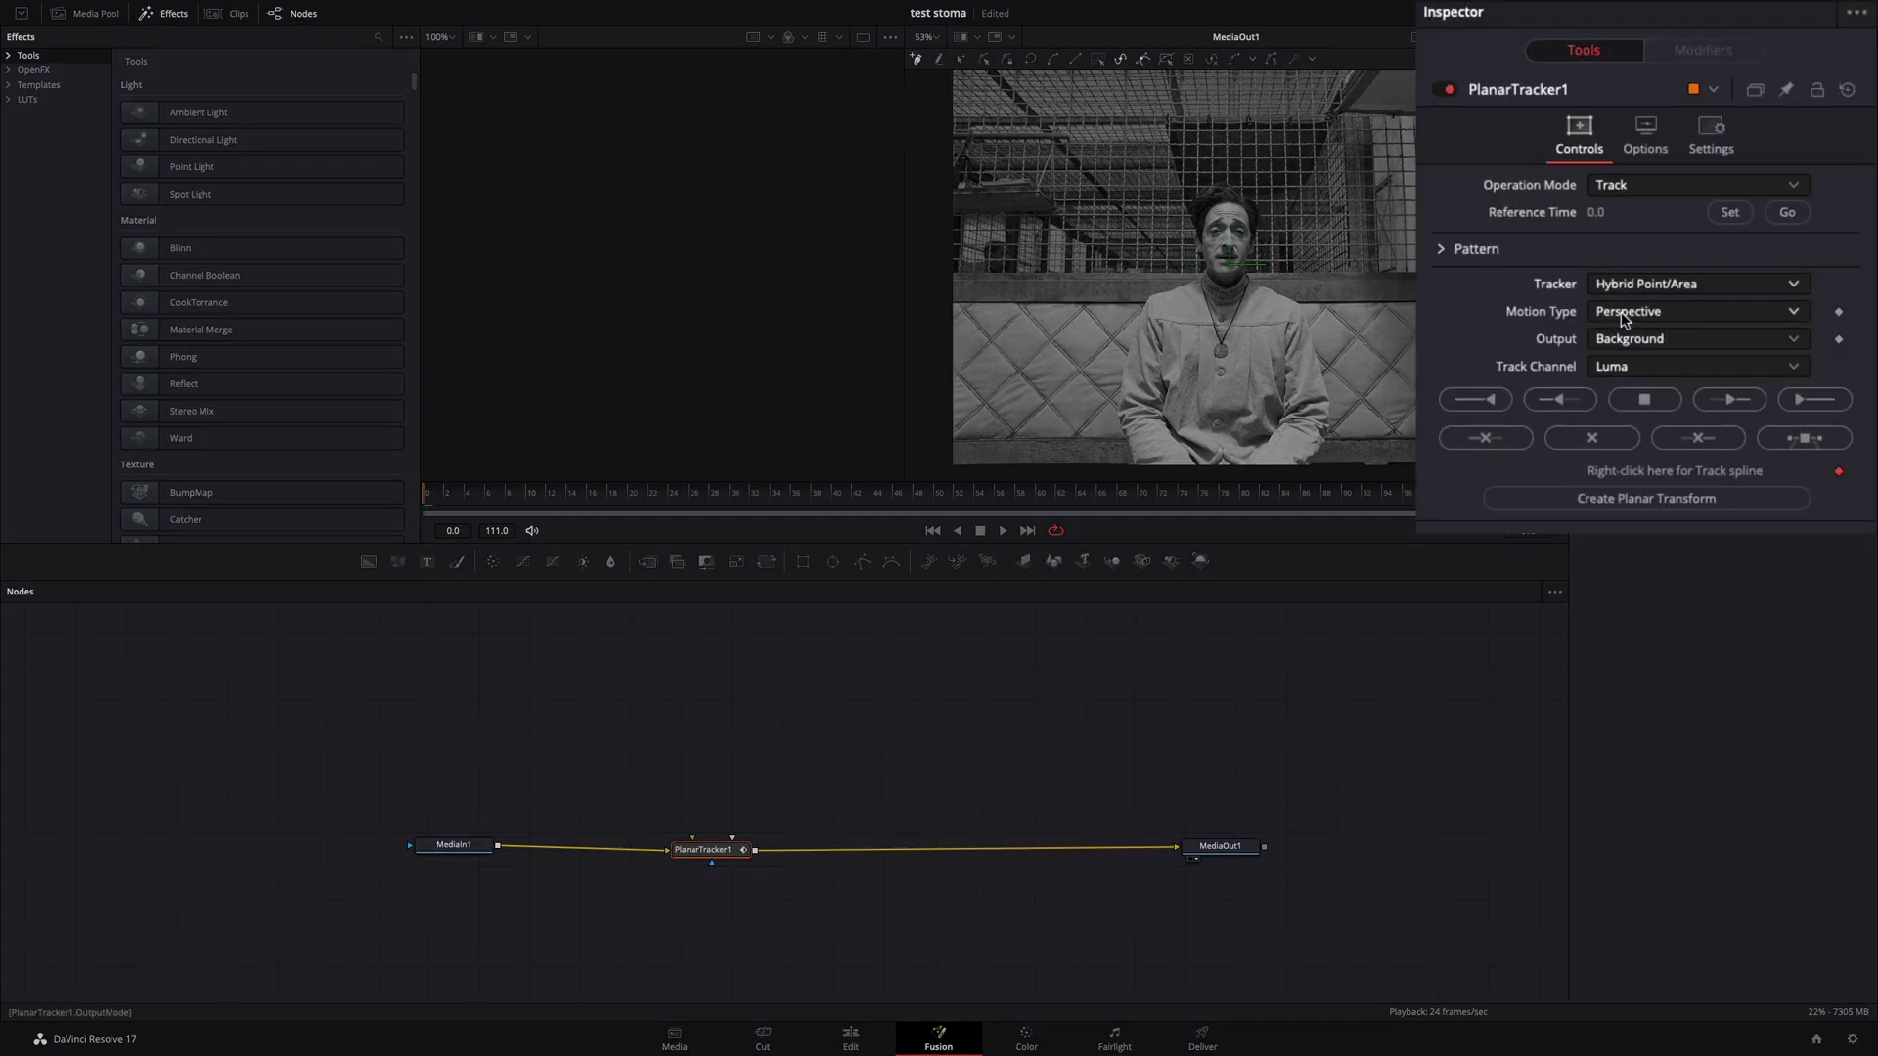
click(1695, 311)
click(1658, 414)
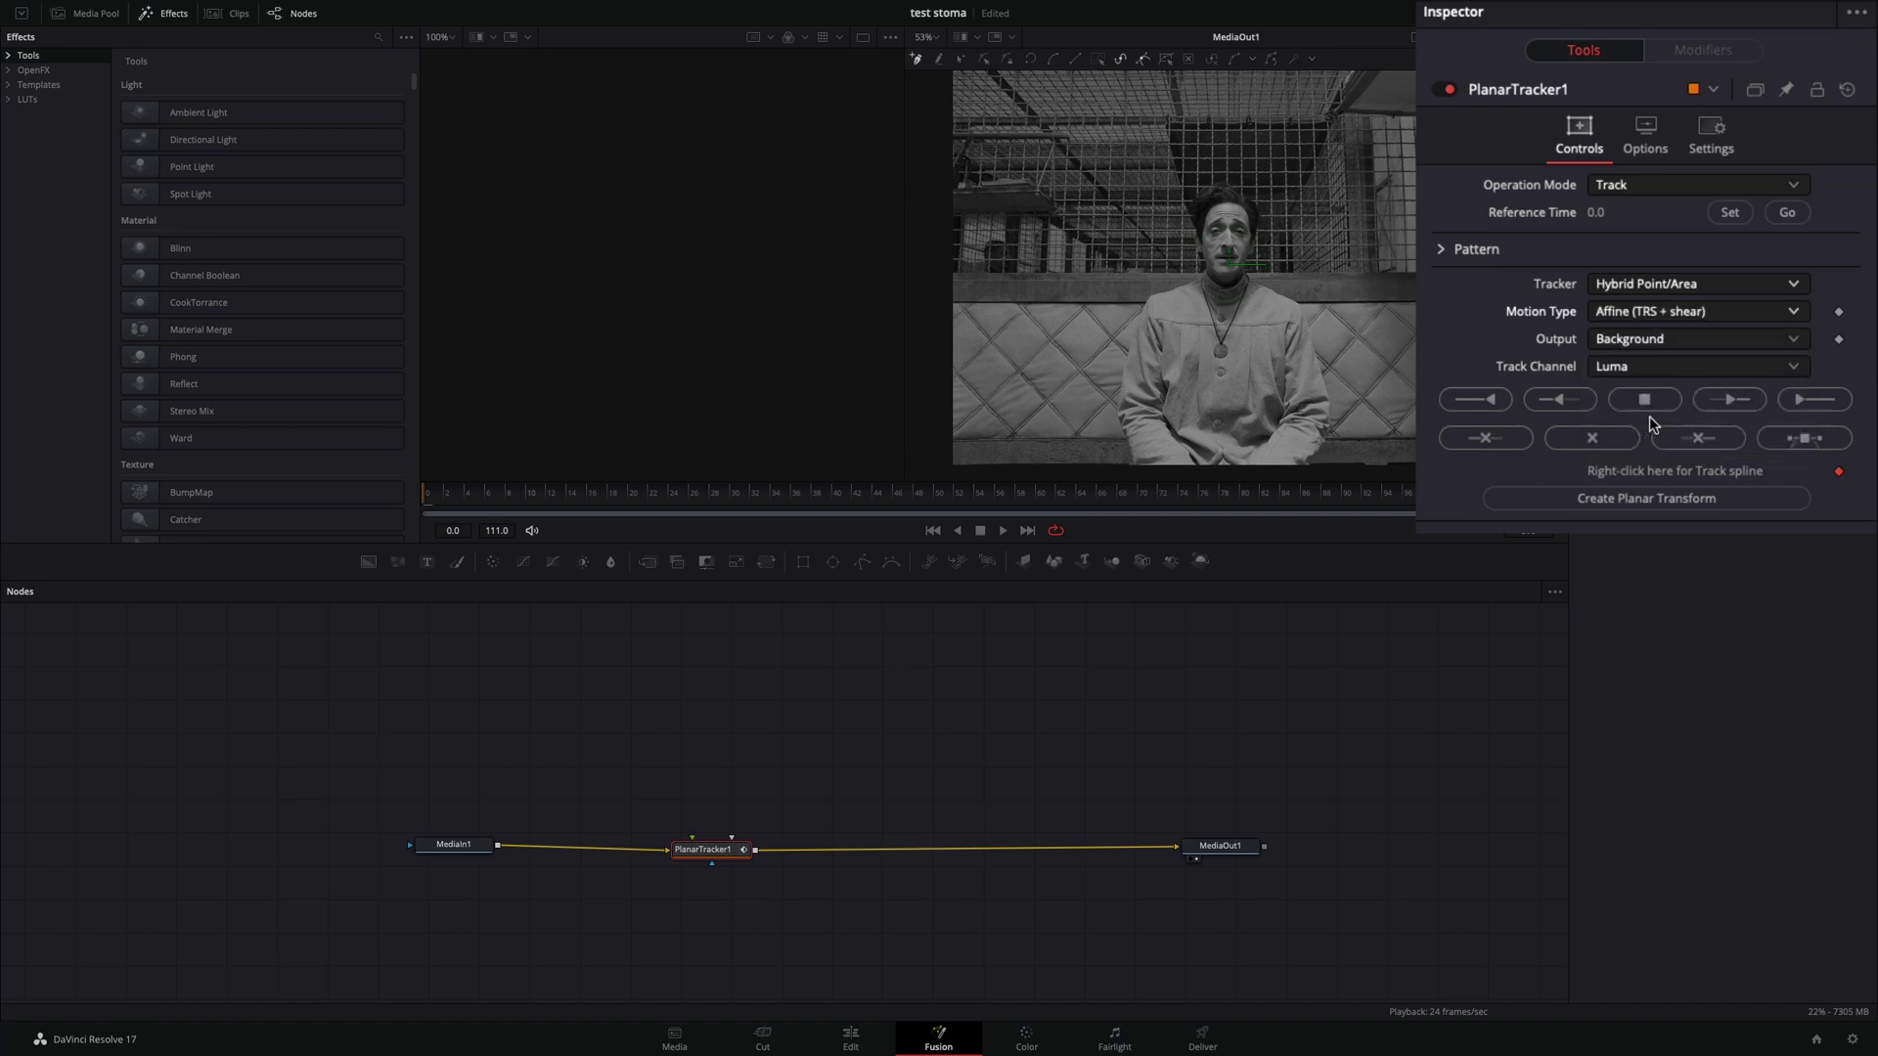
scroll(1230, 213, up, 2)
scroll(1144, 264, up, 2)
scroll(1090, 336, up, 2)
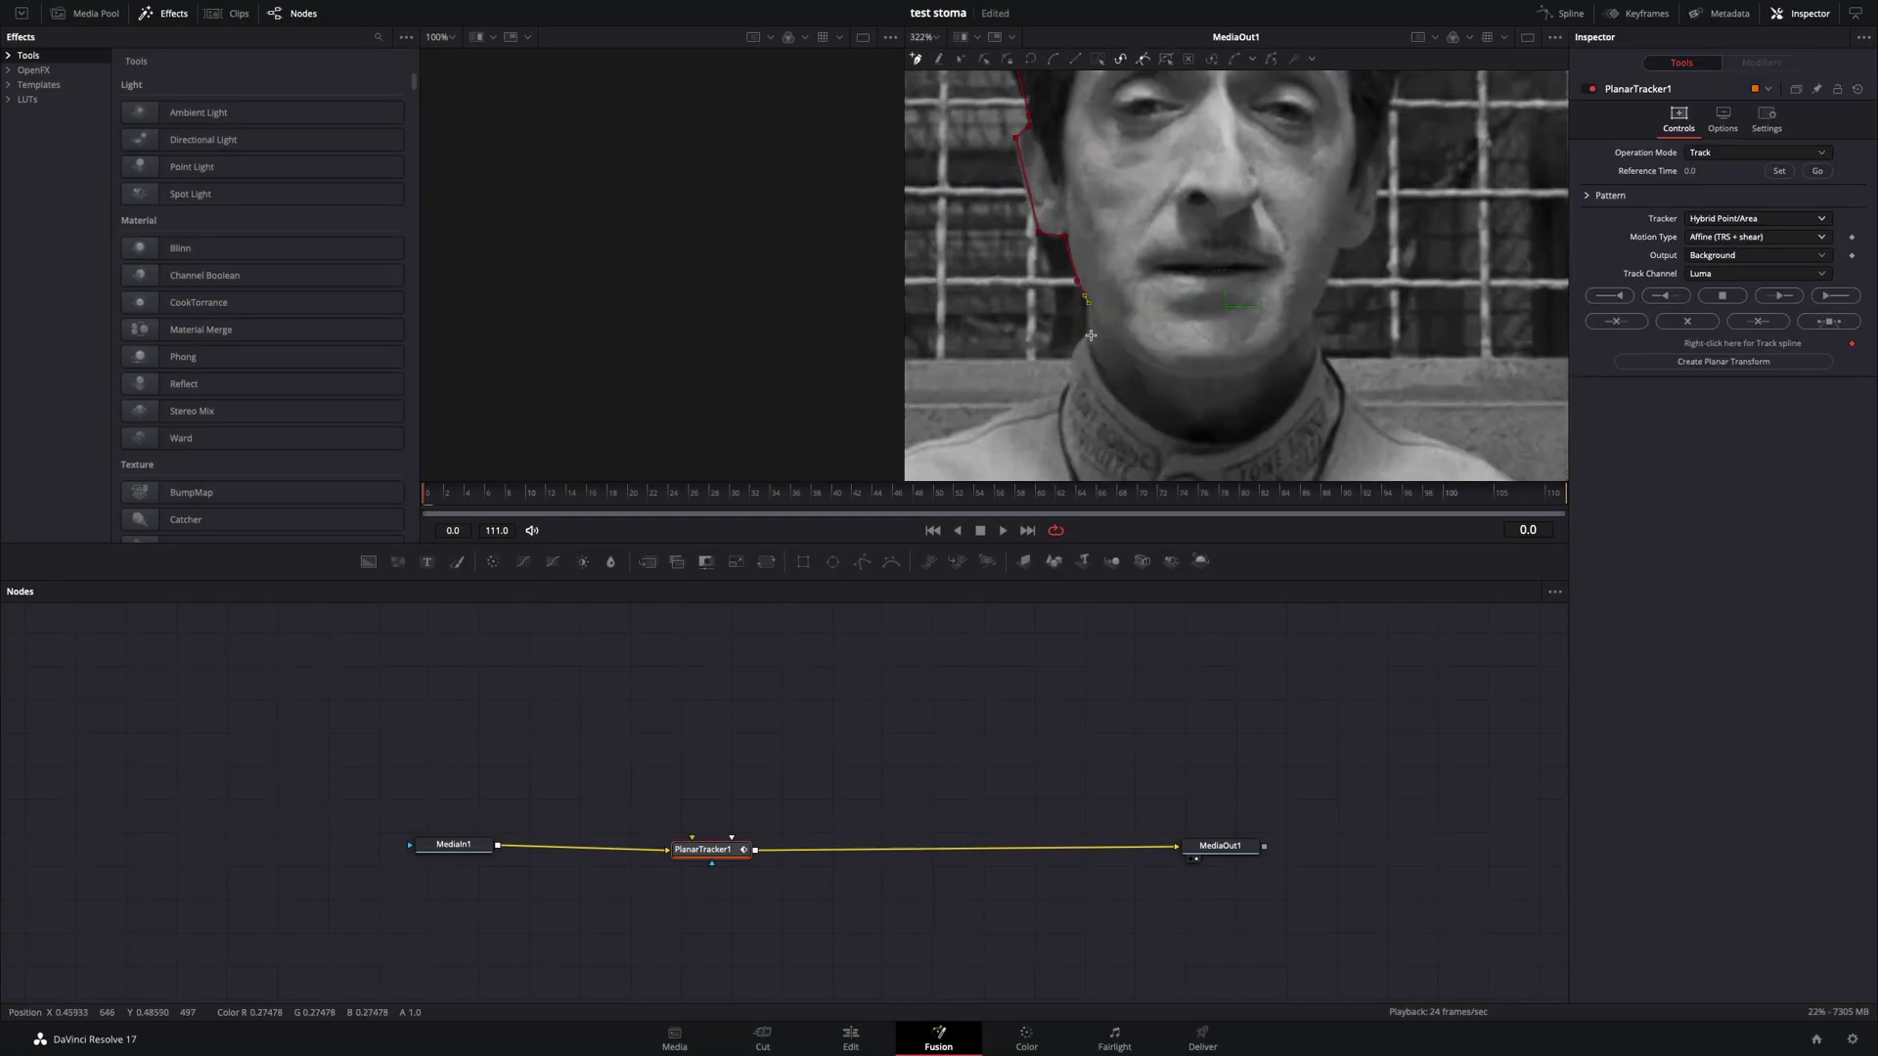
scroll(1392, 122, down, 2)
scroll(1364, 191, down, 3)
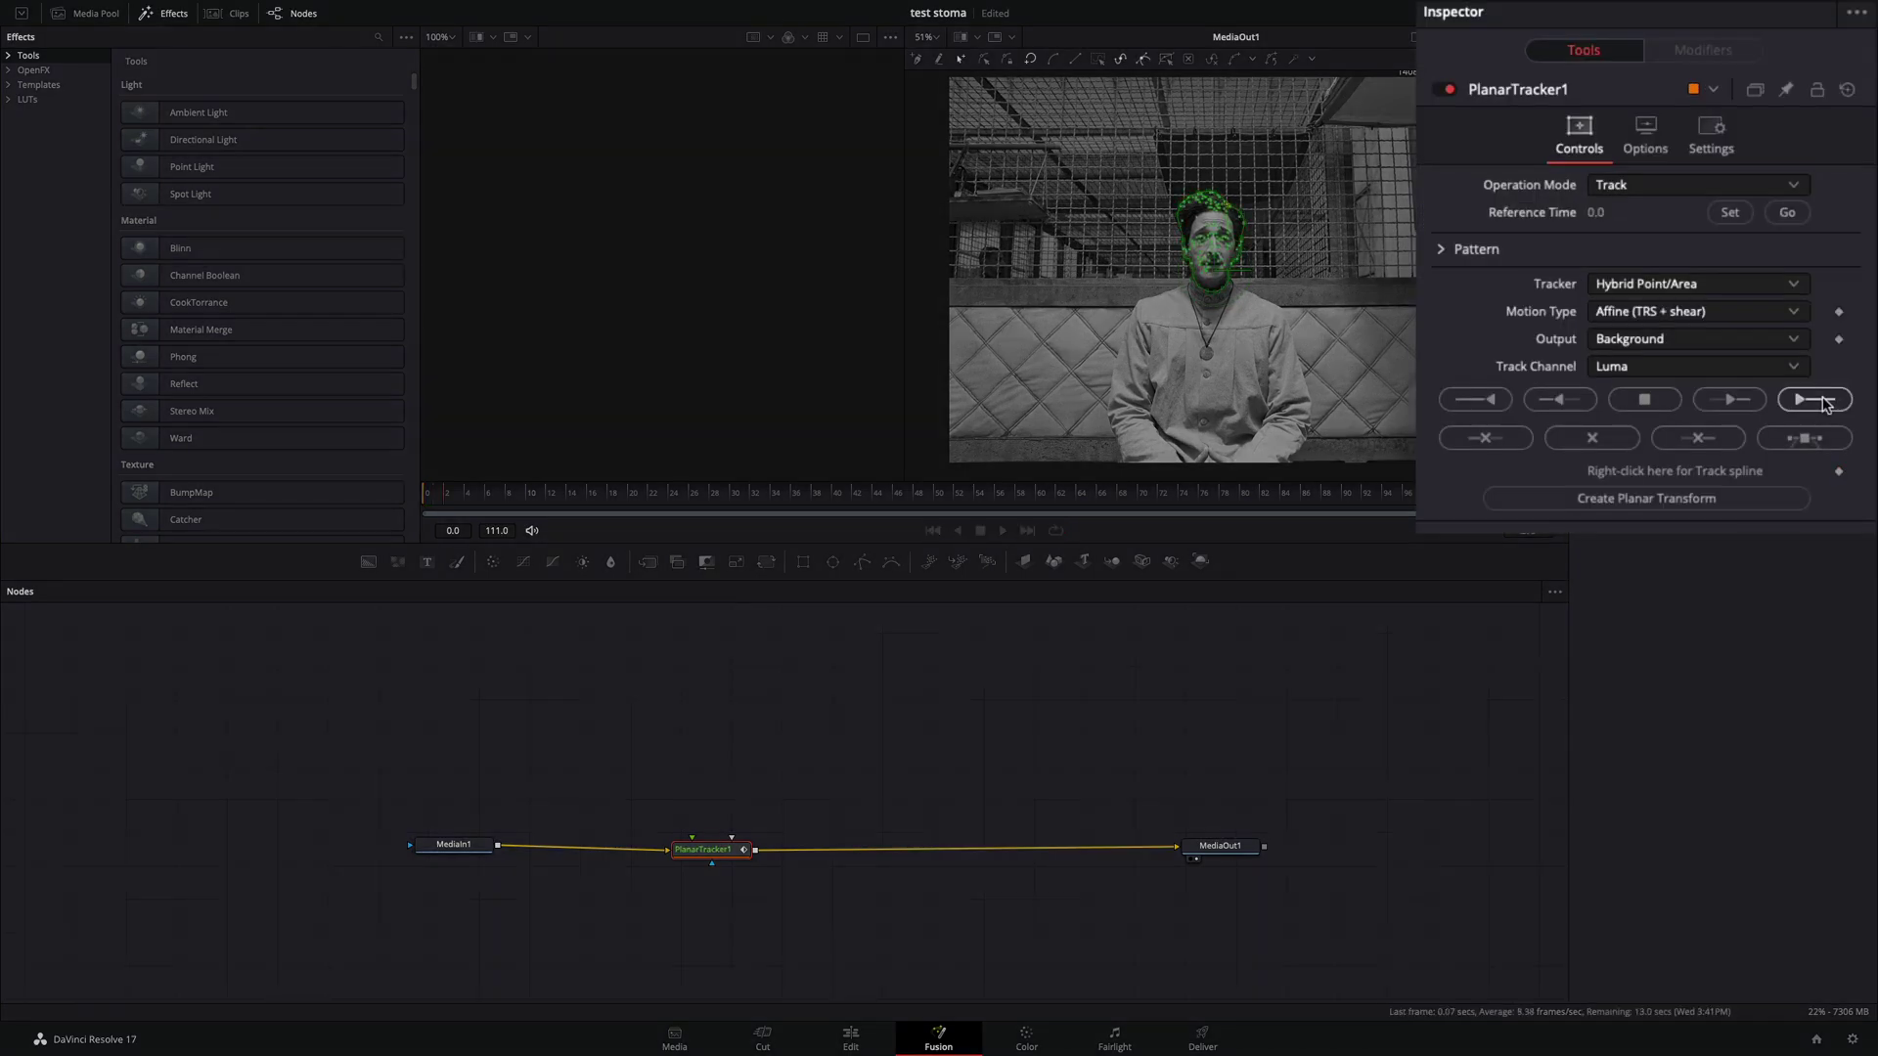
click(1815, 401)
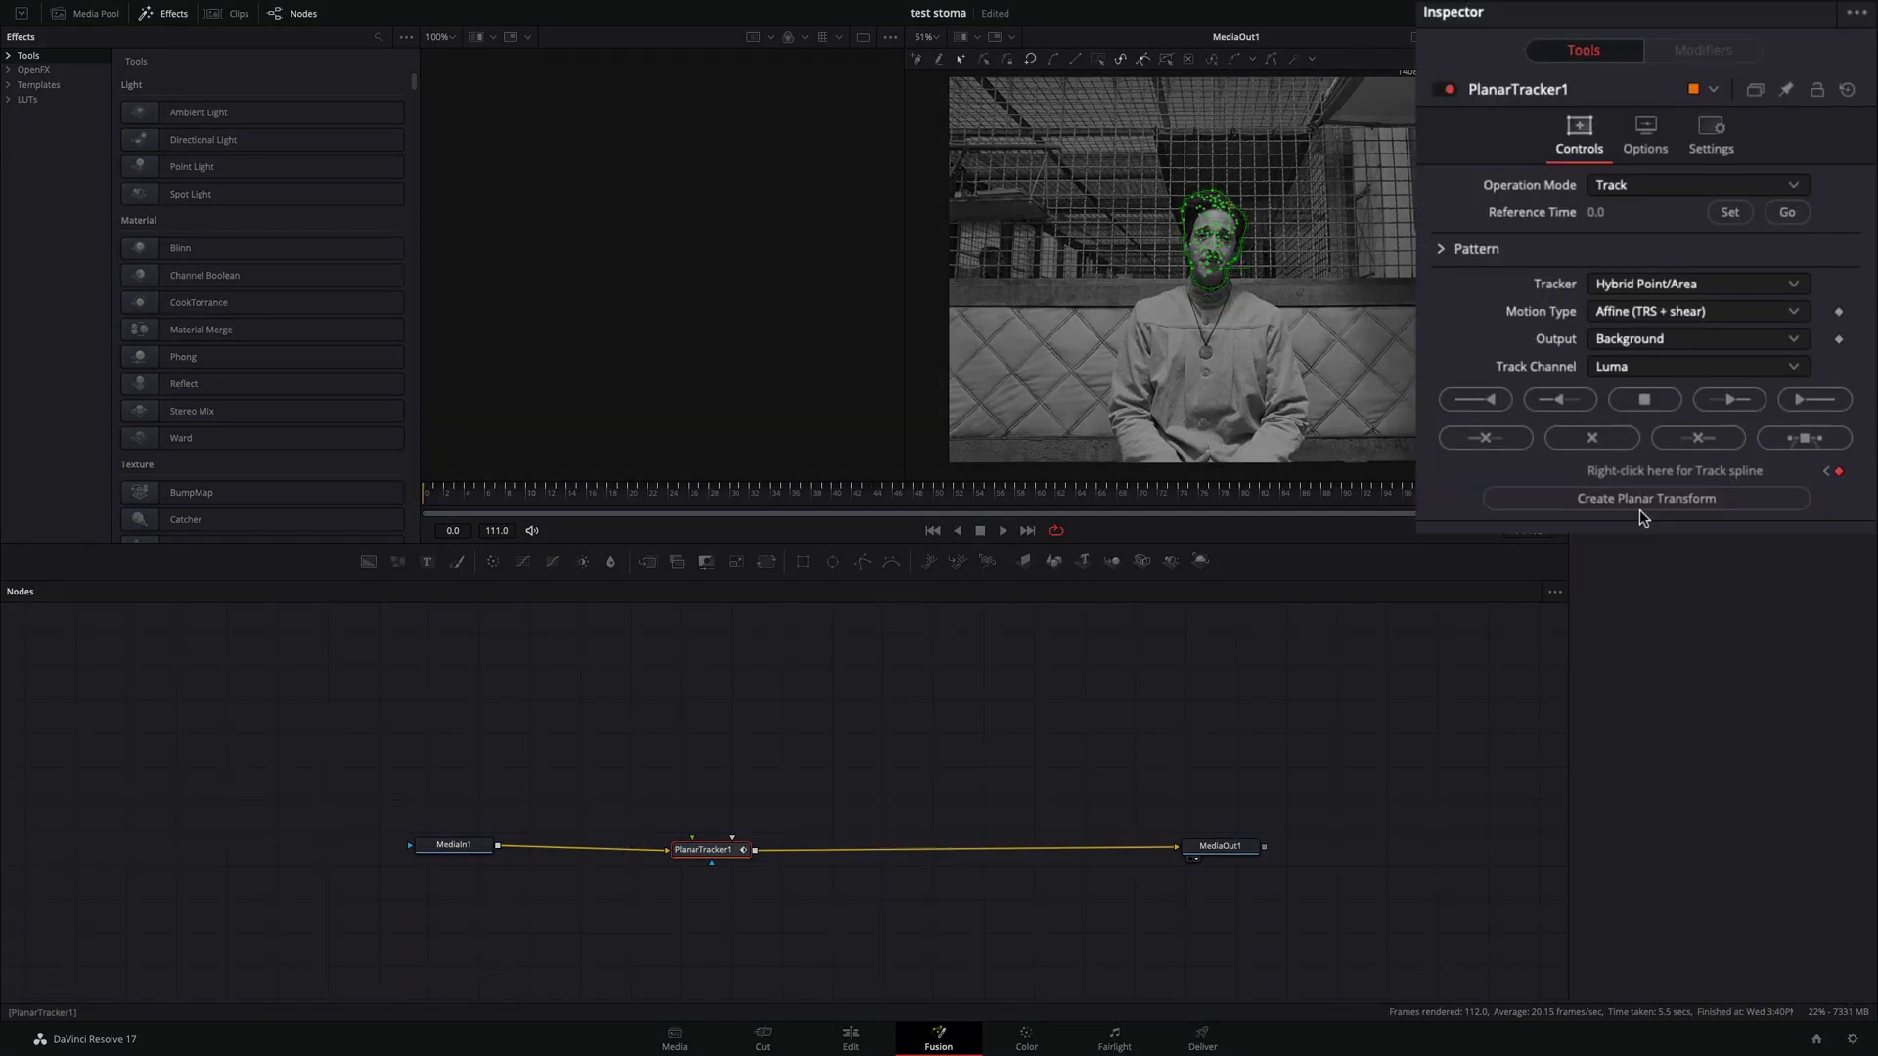
Step: Create PlanarTransform1, delete PlanarTracker1, and paste a MediaIn copy beside PlanarTransform1
click(1725, 362)
key(Delete)
key(ctrl+v)
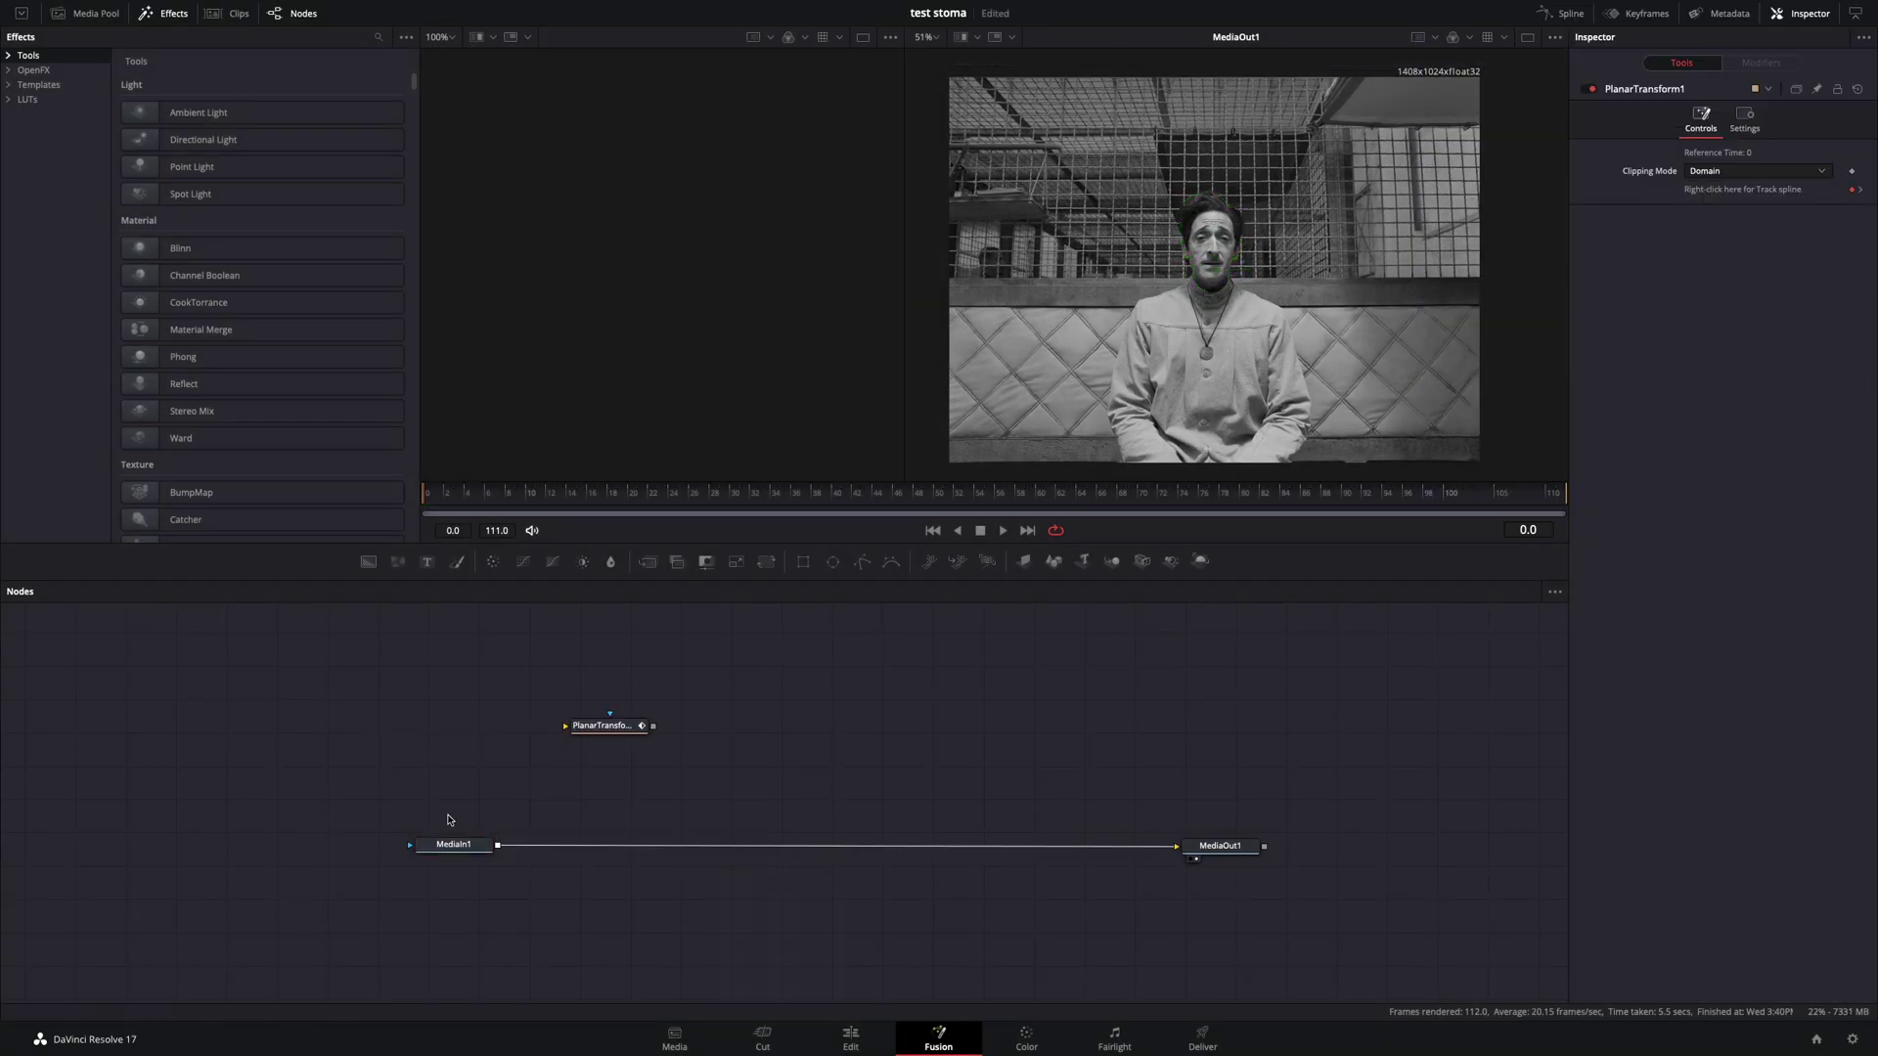
drag(440, 817, 752, 740)
Step: Mask the clip copy with a Polygon around the head, placed ahead of PlanarTransform1
click(867, 564)
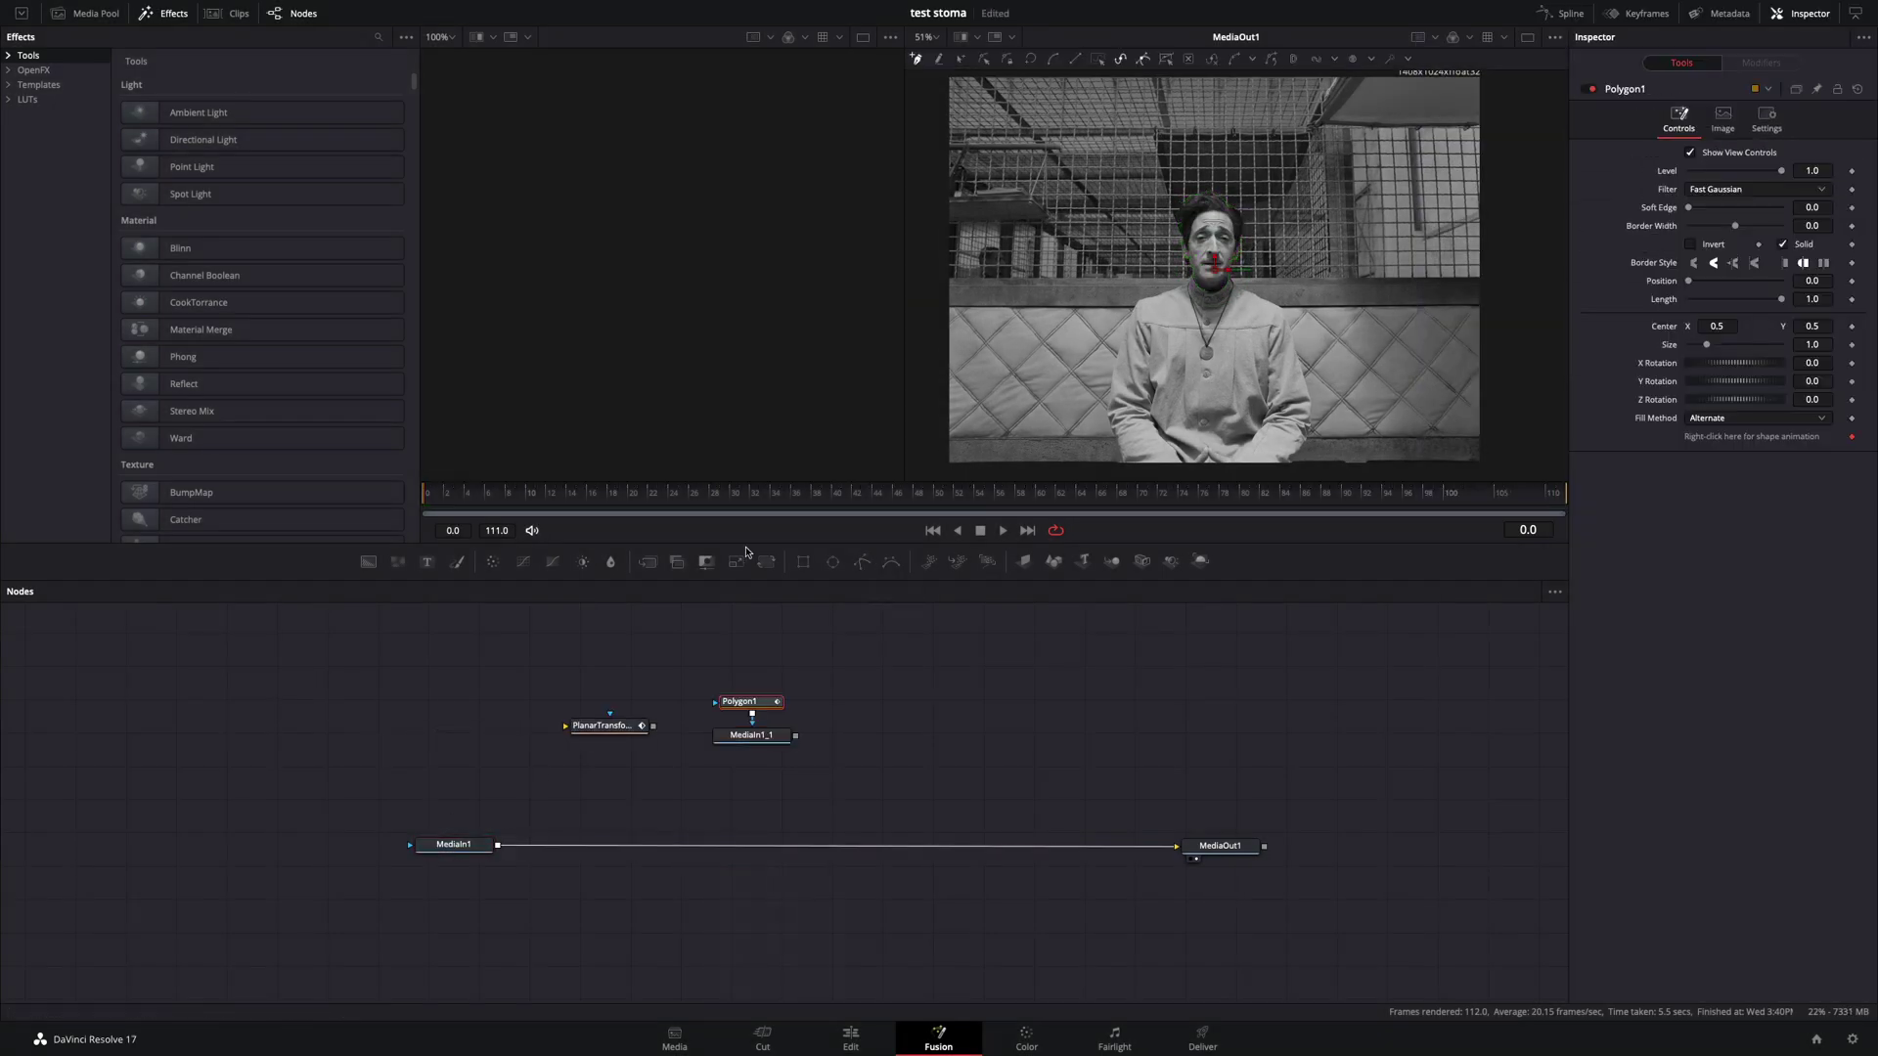
scroll(1174, 265, up, 3)
click(1140, 163)
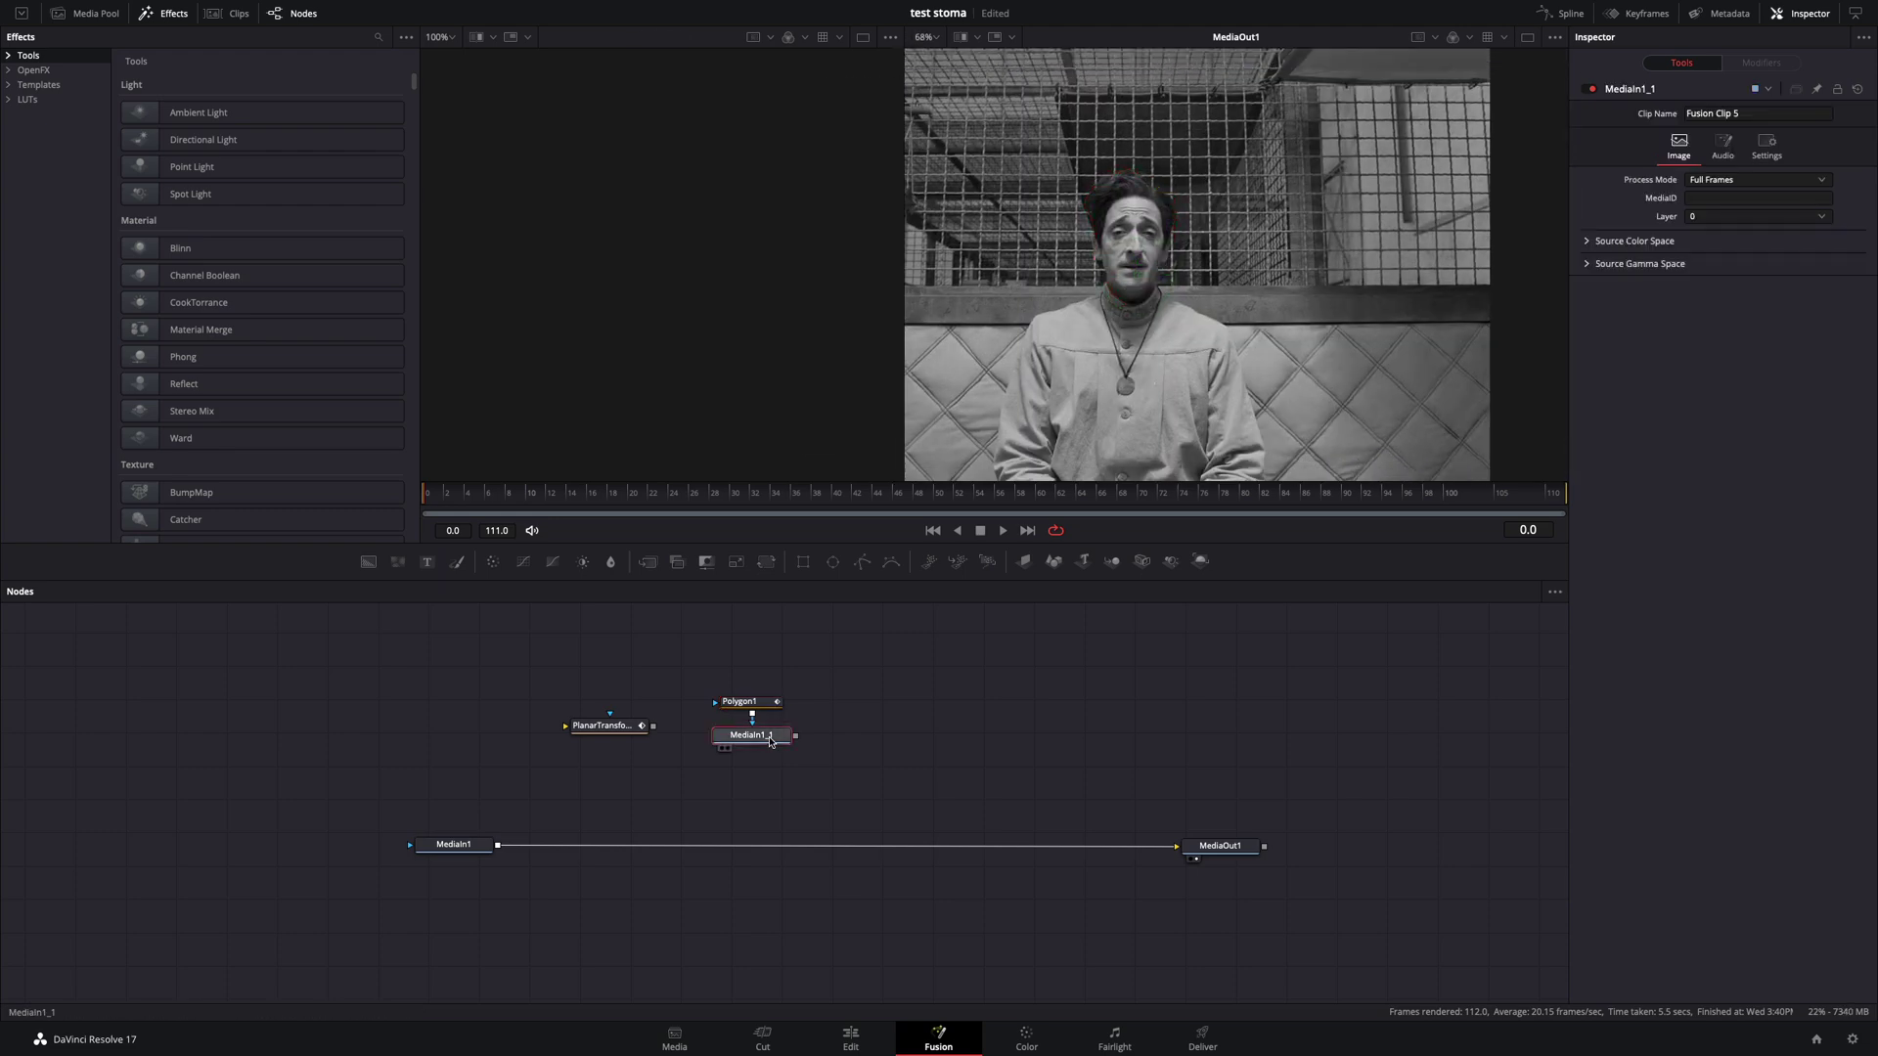
key(1)
drag(734, 697, 426, 717)
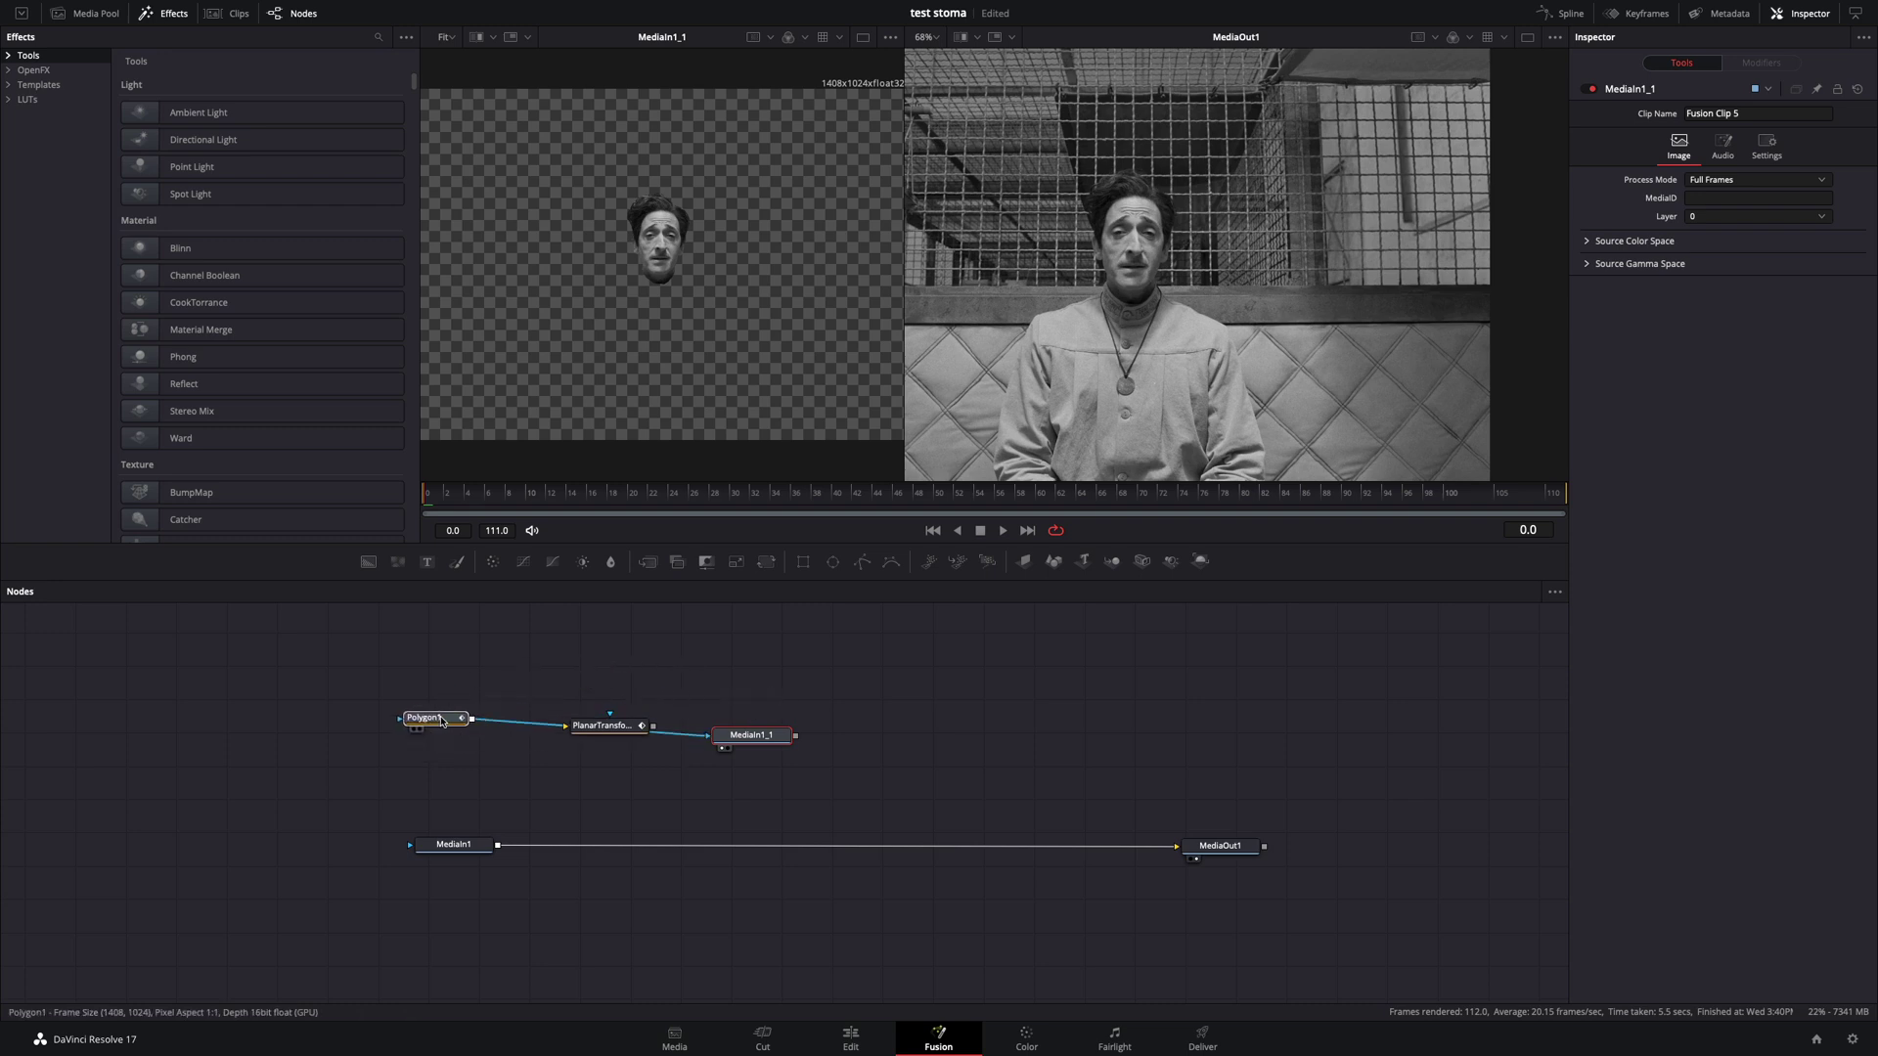
Step: Keyframe Transform1's Center so the face moves along a path toward the top-left corner
click(594, 725)
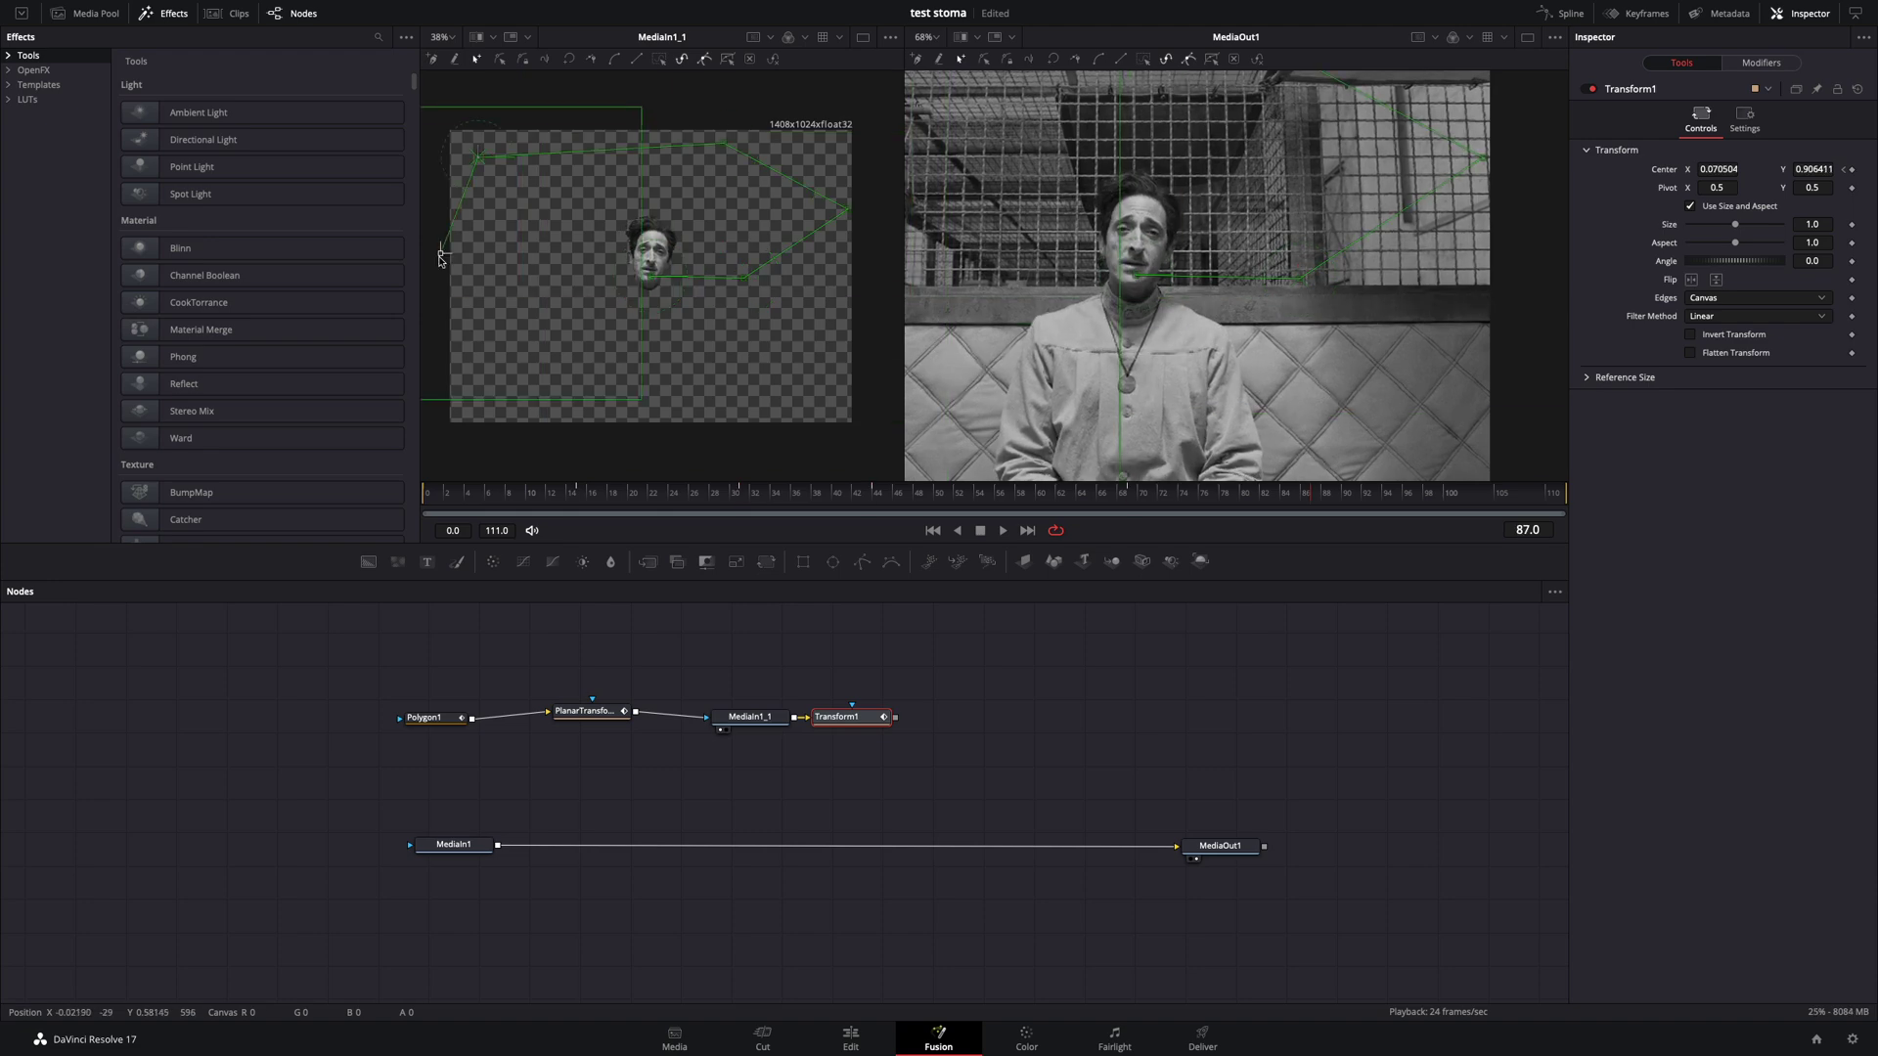
scroll(646, 279, down, 1)
drag(444, 125, 865, 368)
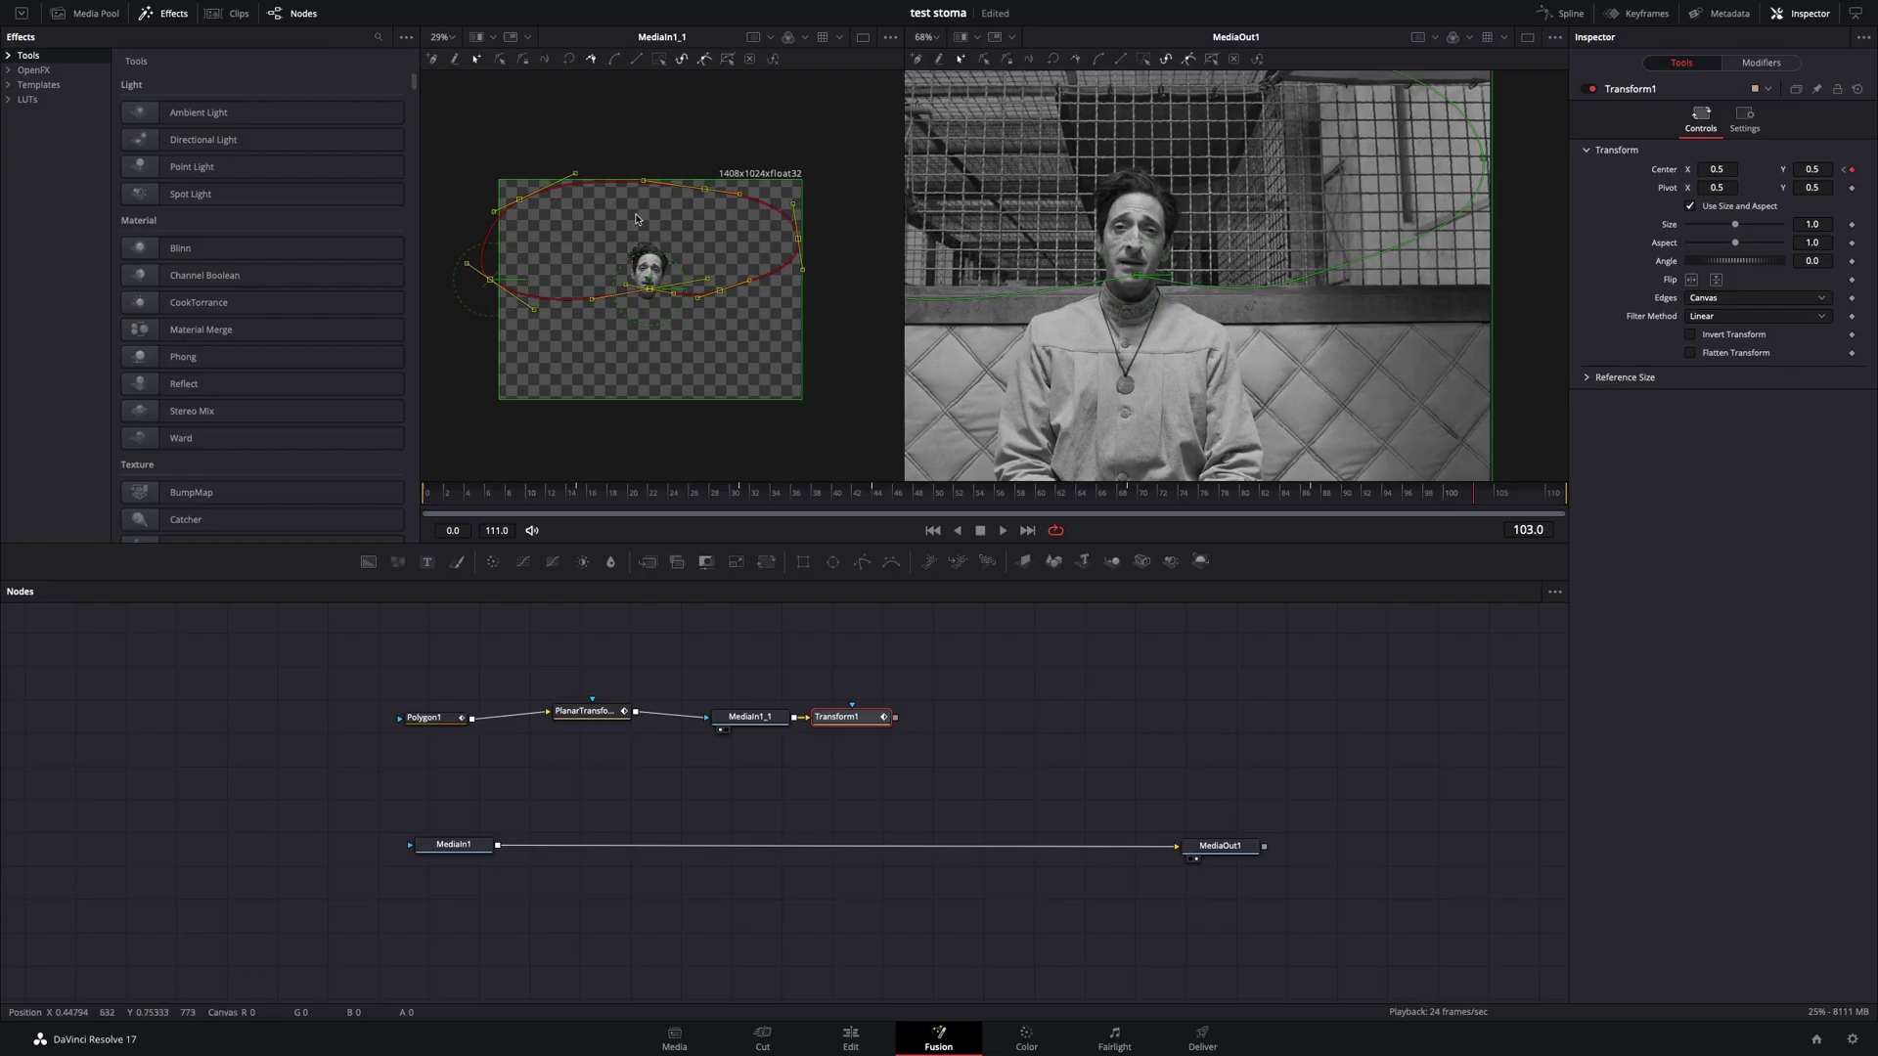
drag(704, 191, 525, 239)
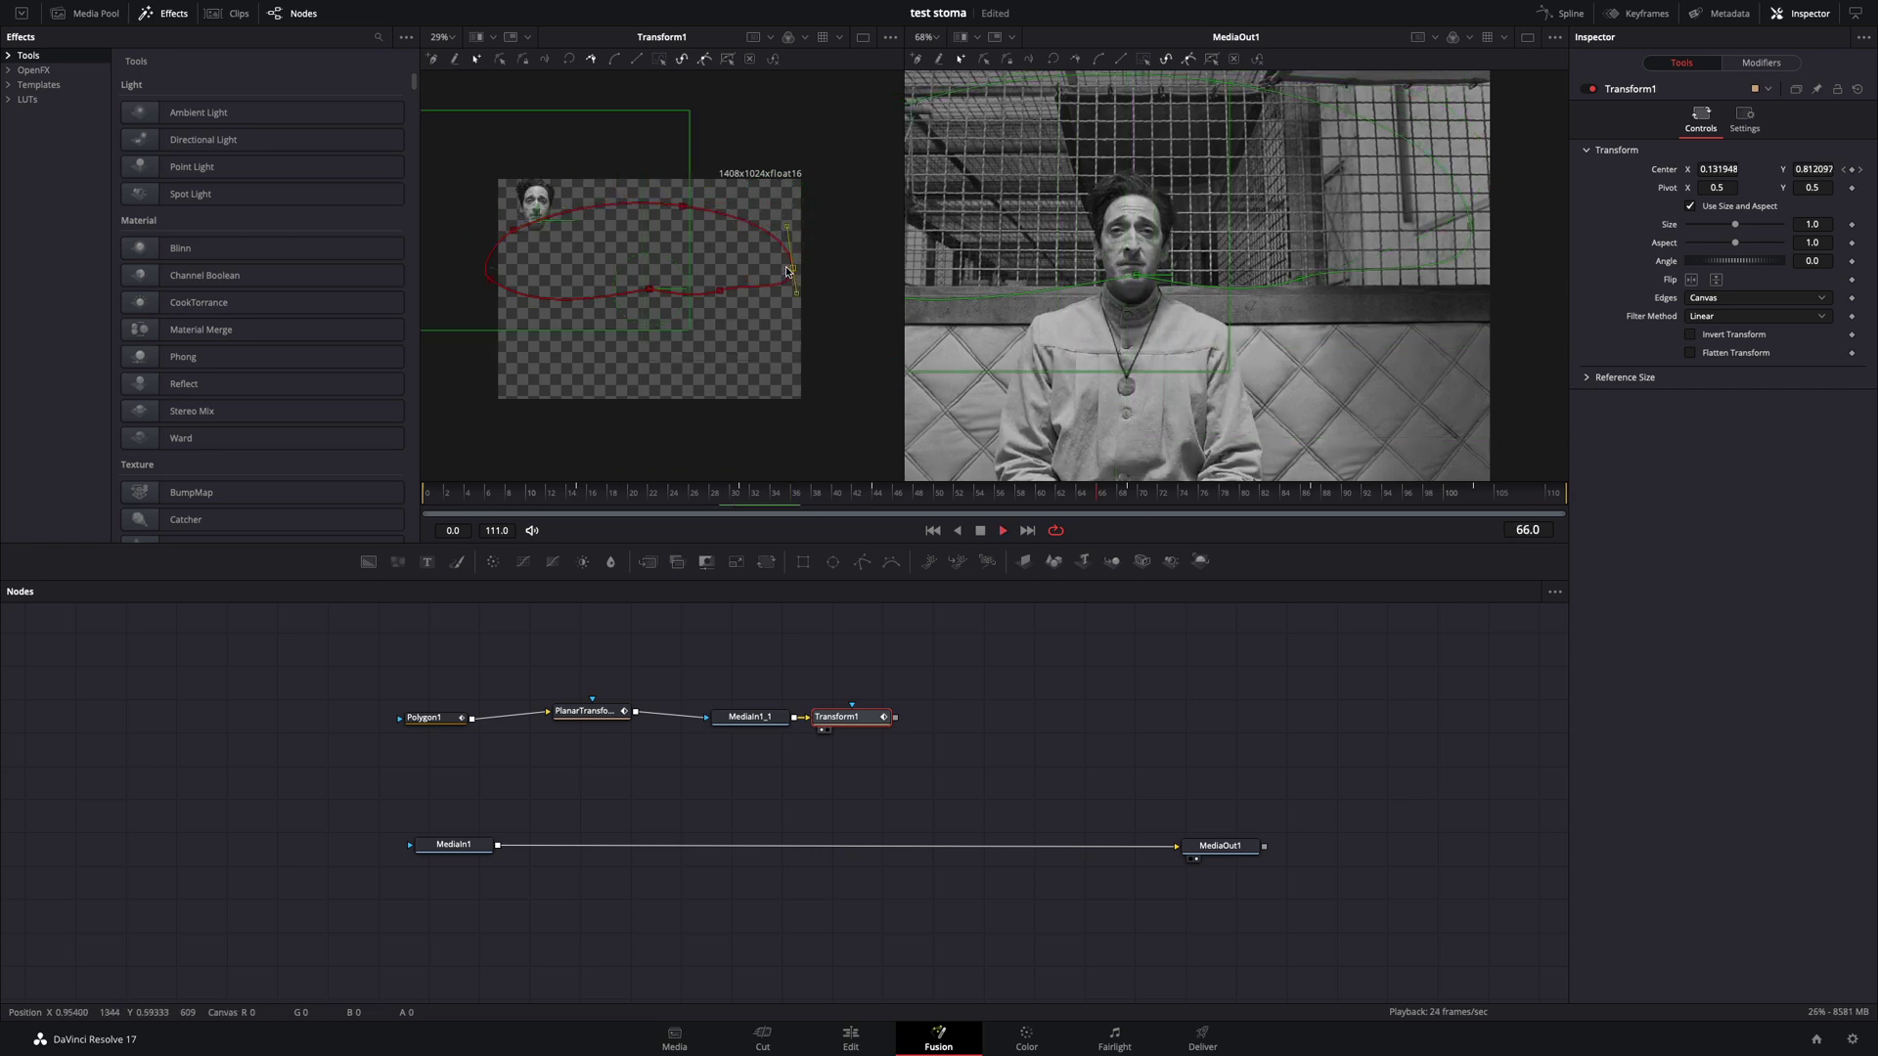
Step: Add Duplicate1 with Time Offset -3, 8 copies, lower Blend, and raised Jitter Center Y
key(shift+space)
text(duplica)
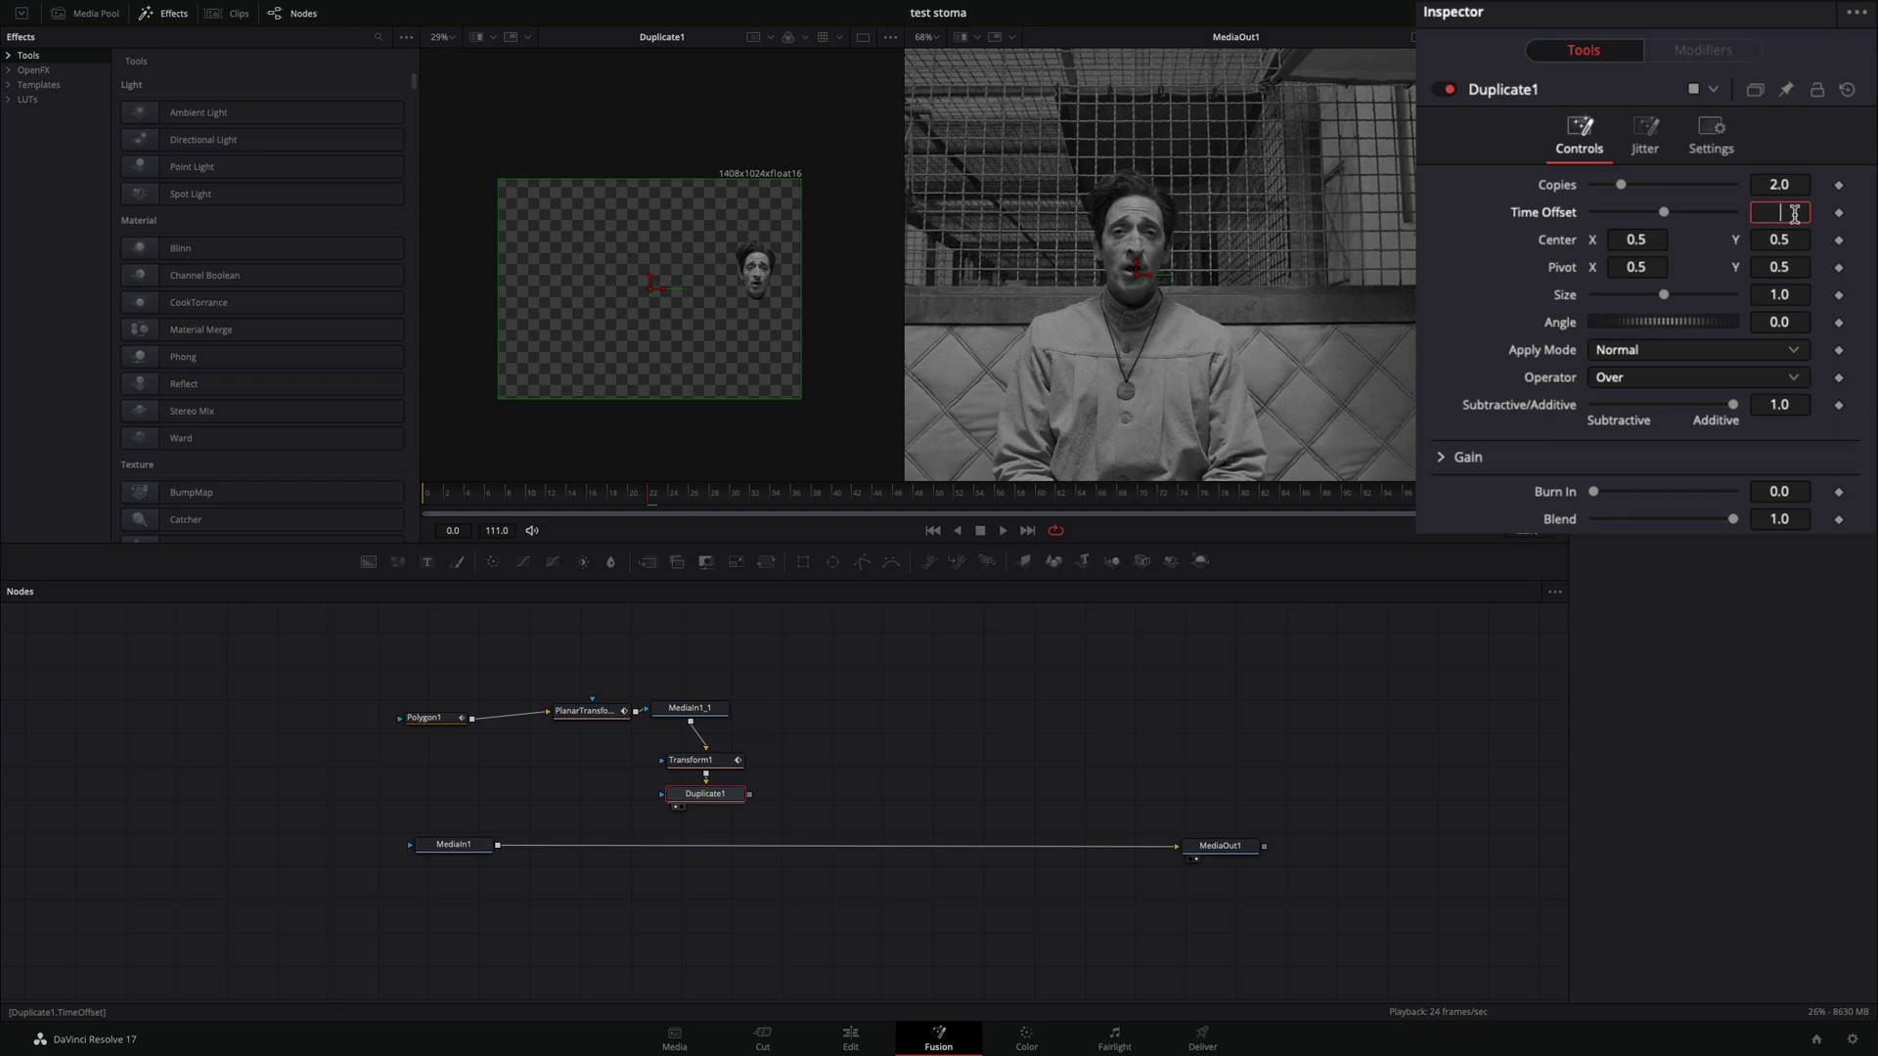
text(3)
click(1776, 183)
text(8)
key(Return)
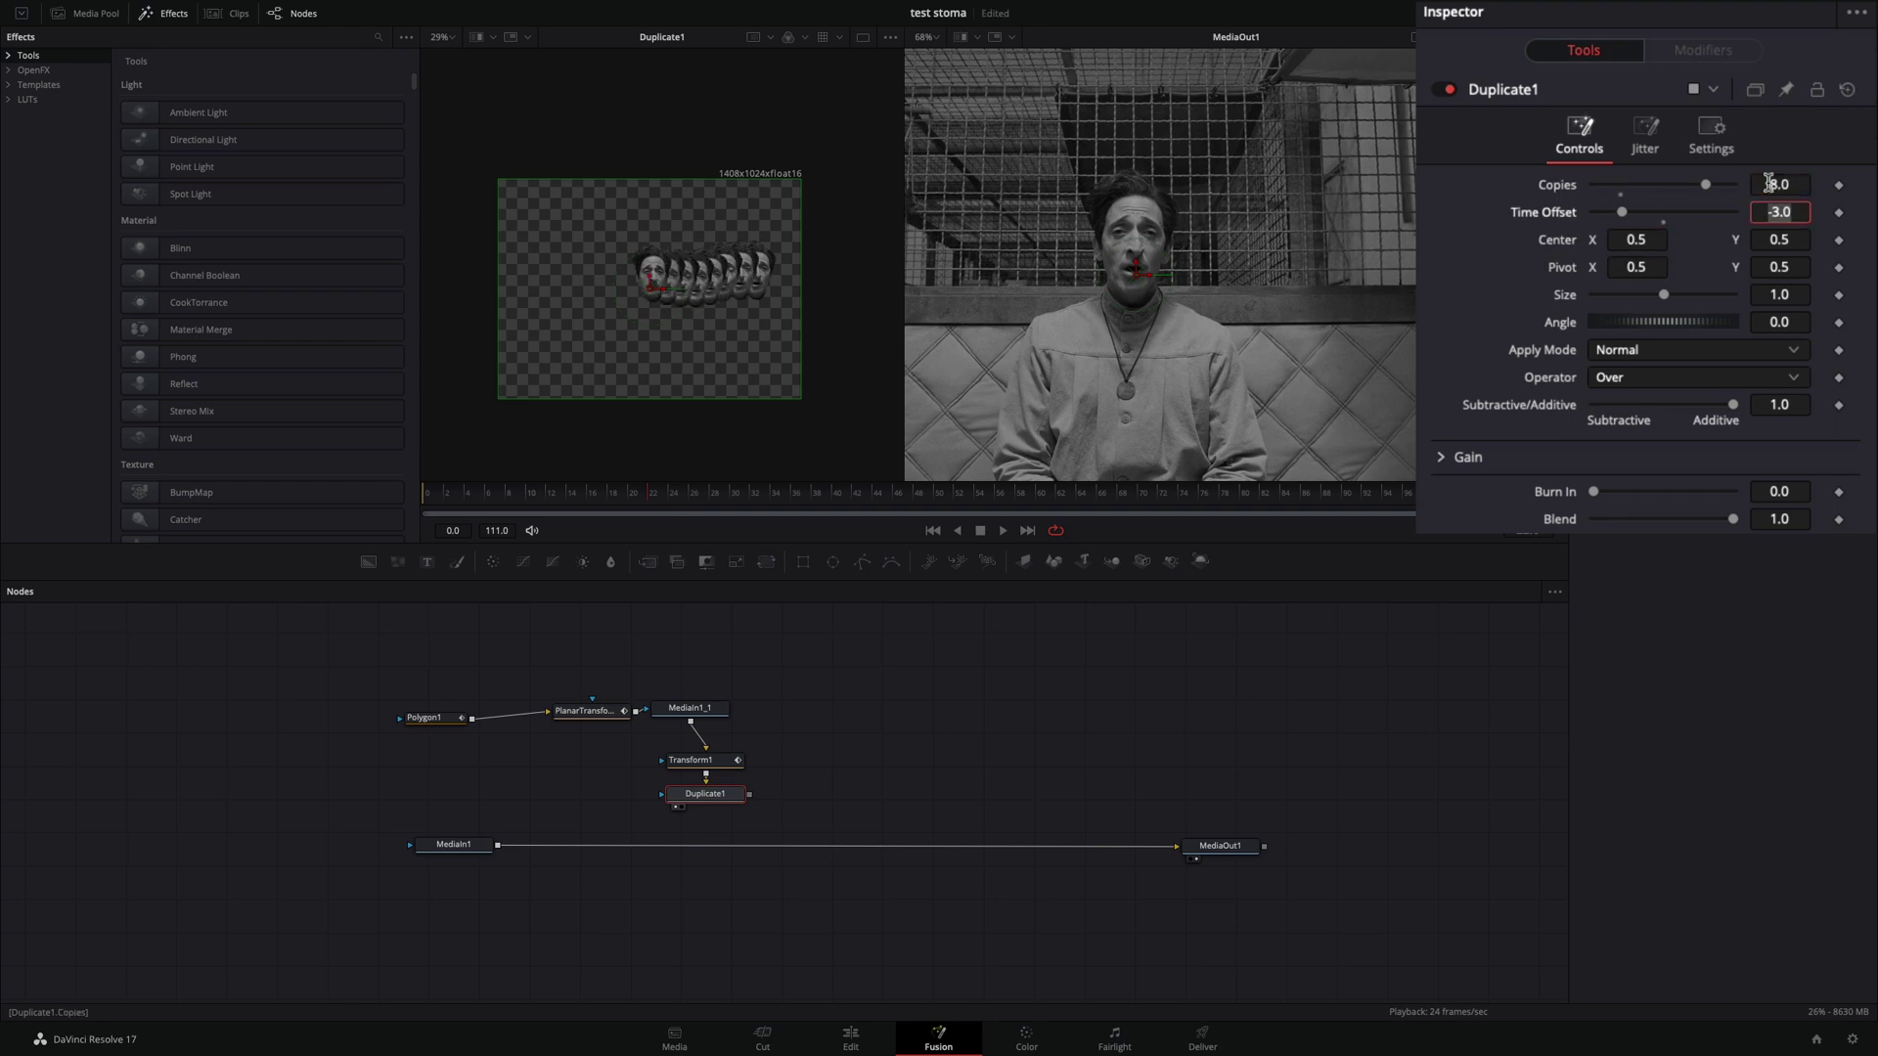
drag(1736, 522, 1733, 523)
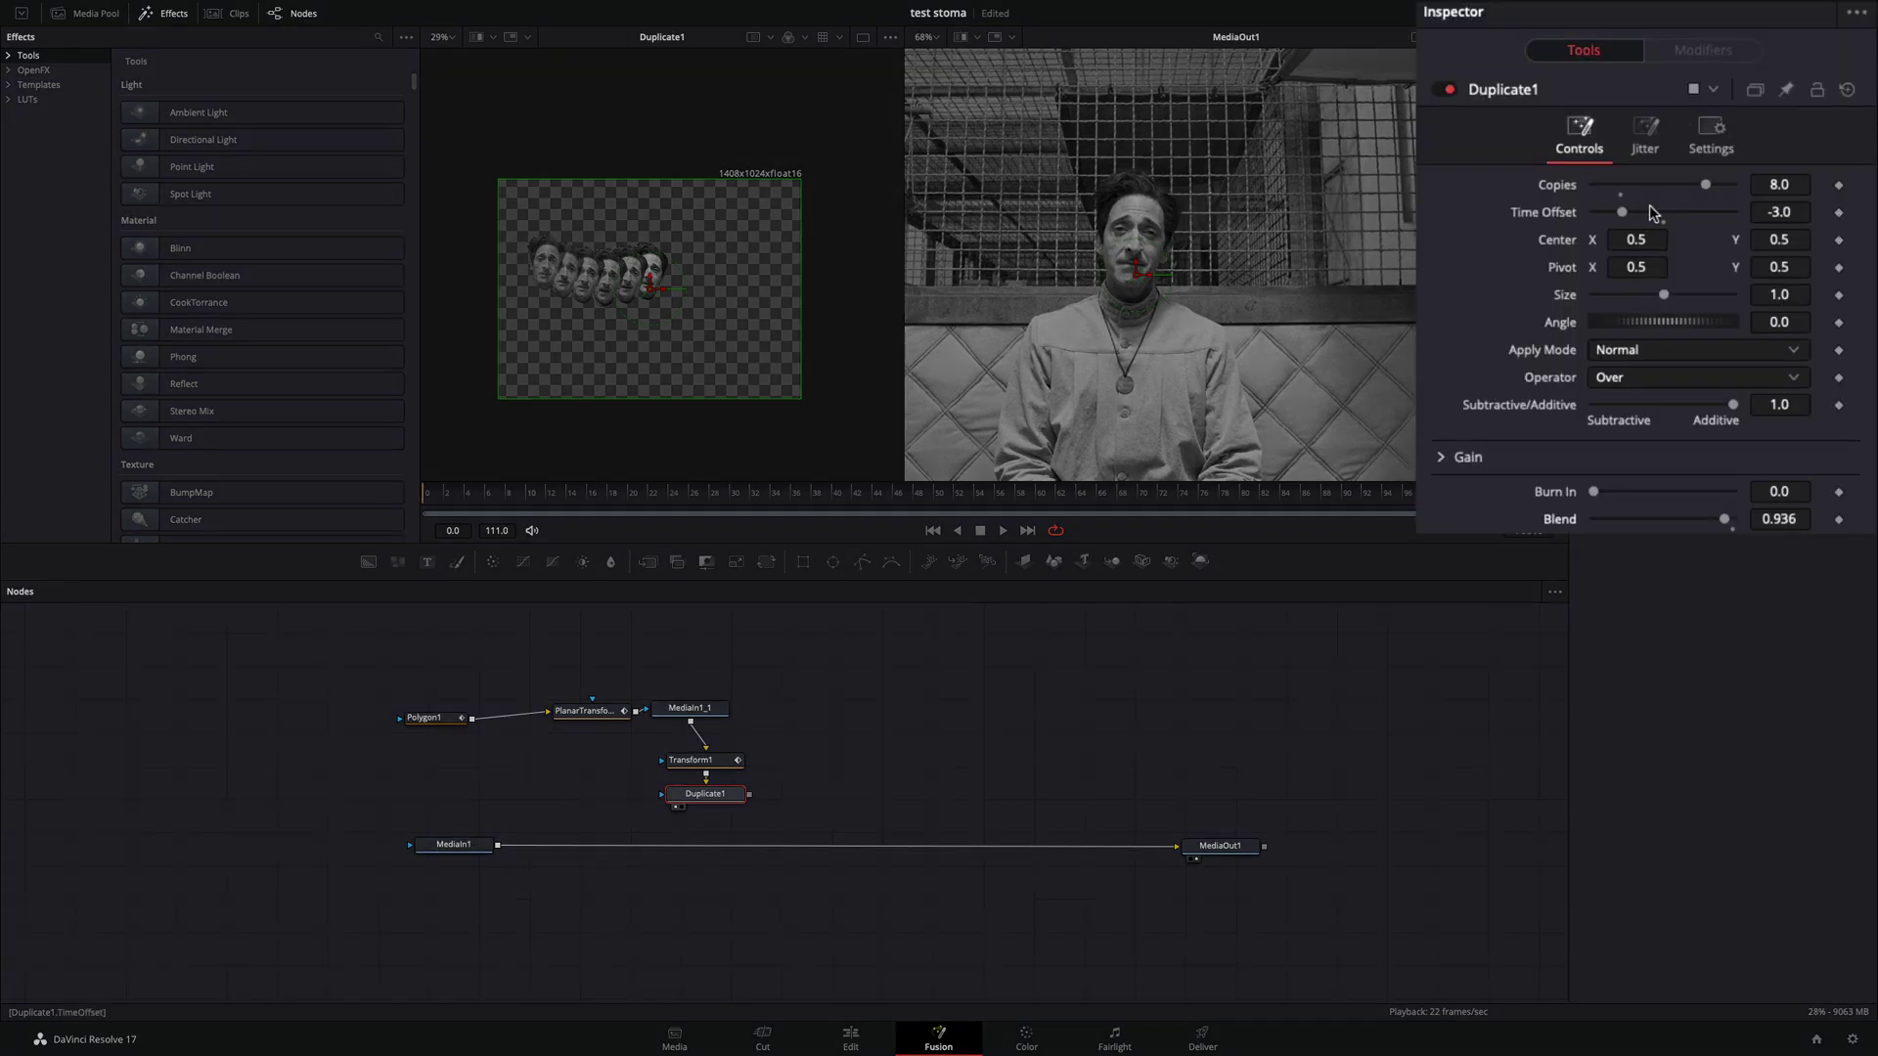
click(1646, 149)
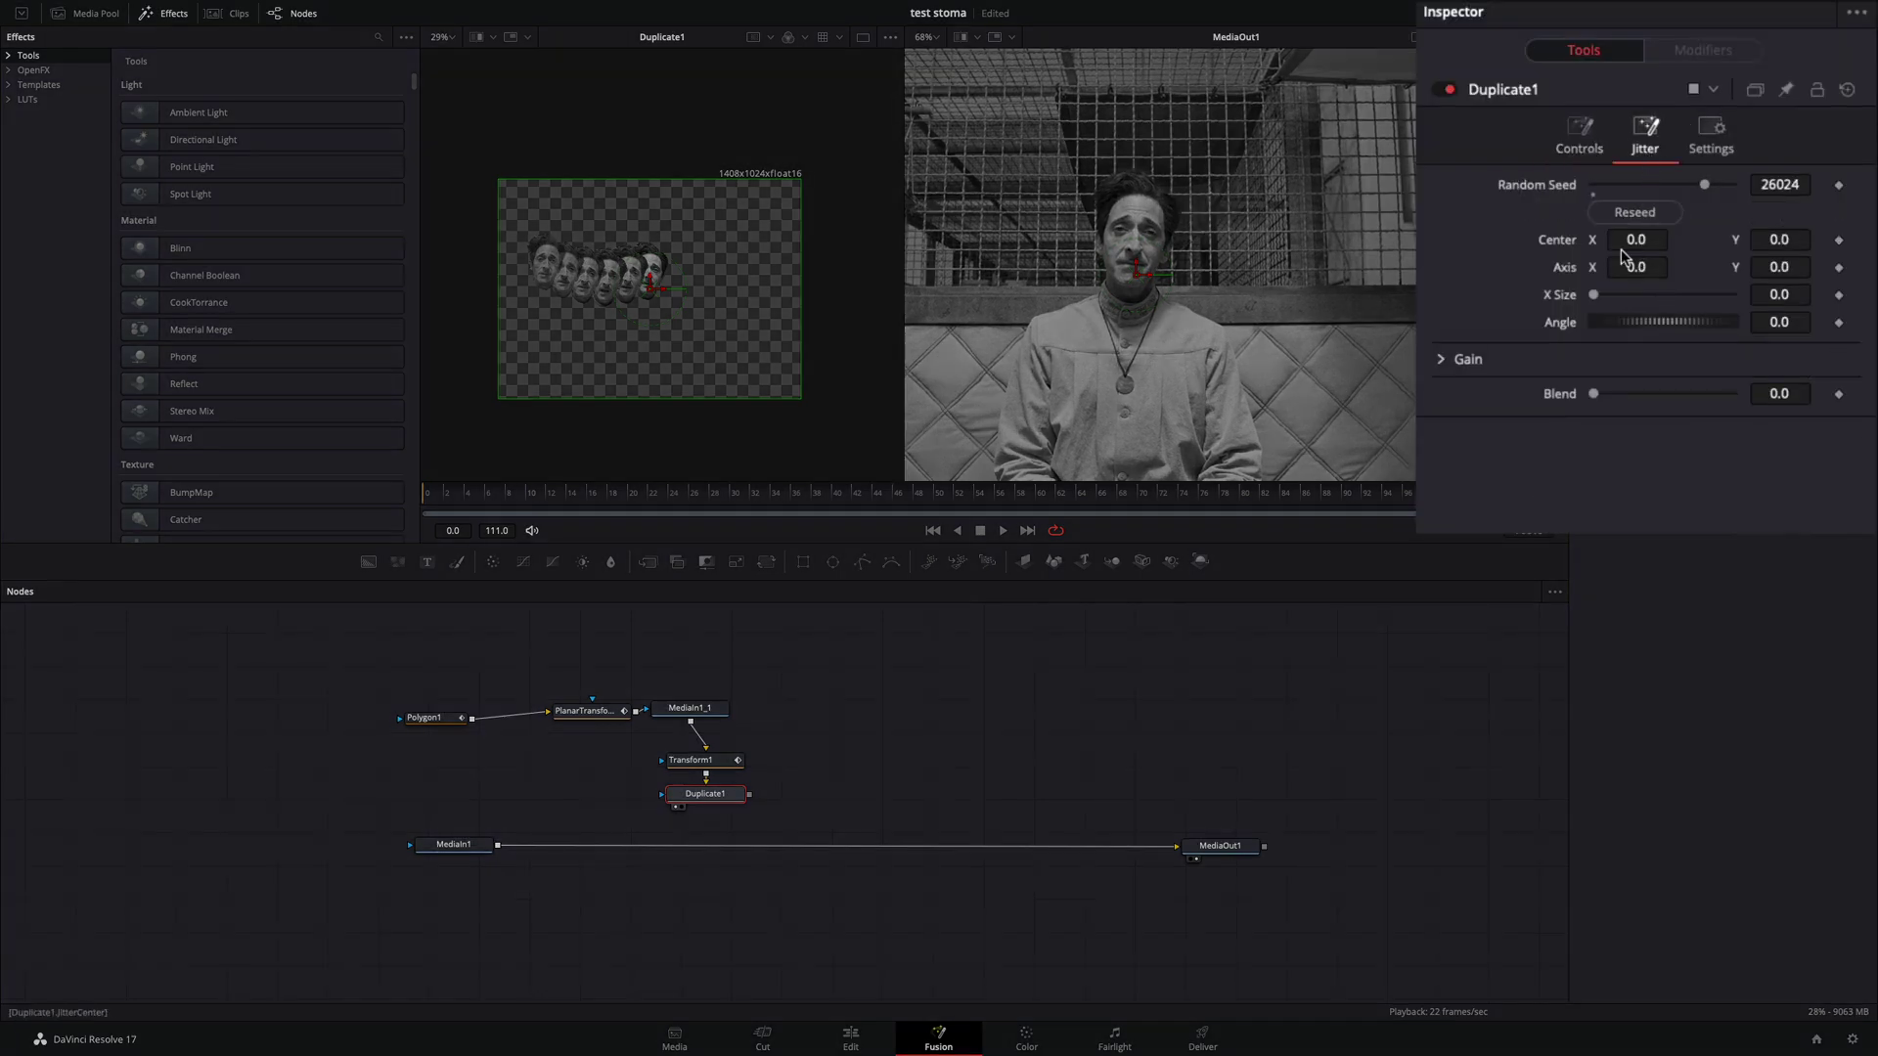
drag(1780, 239, 1794, 239)
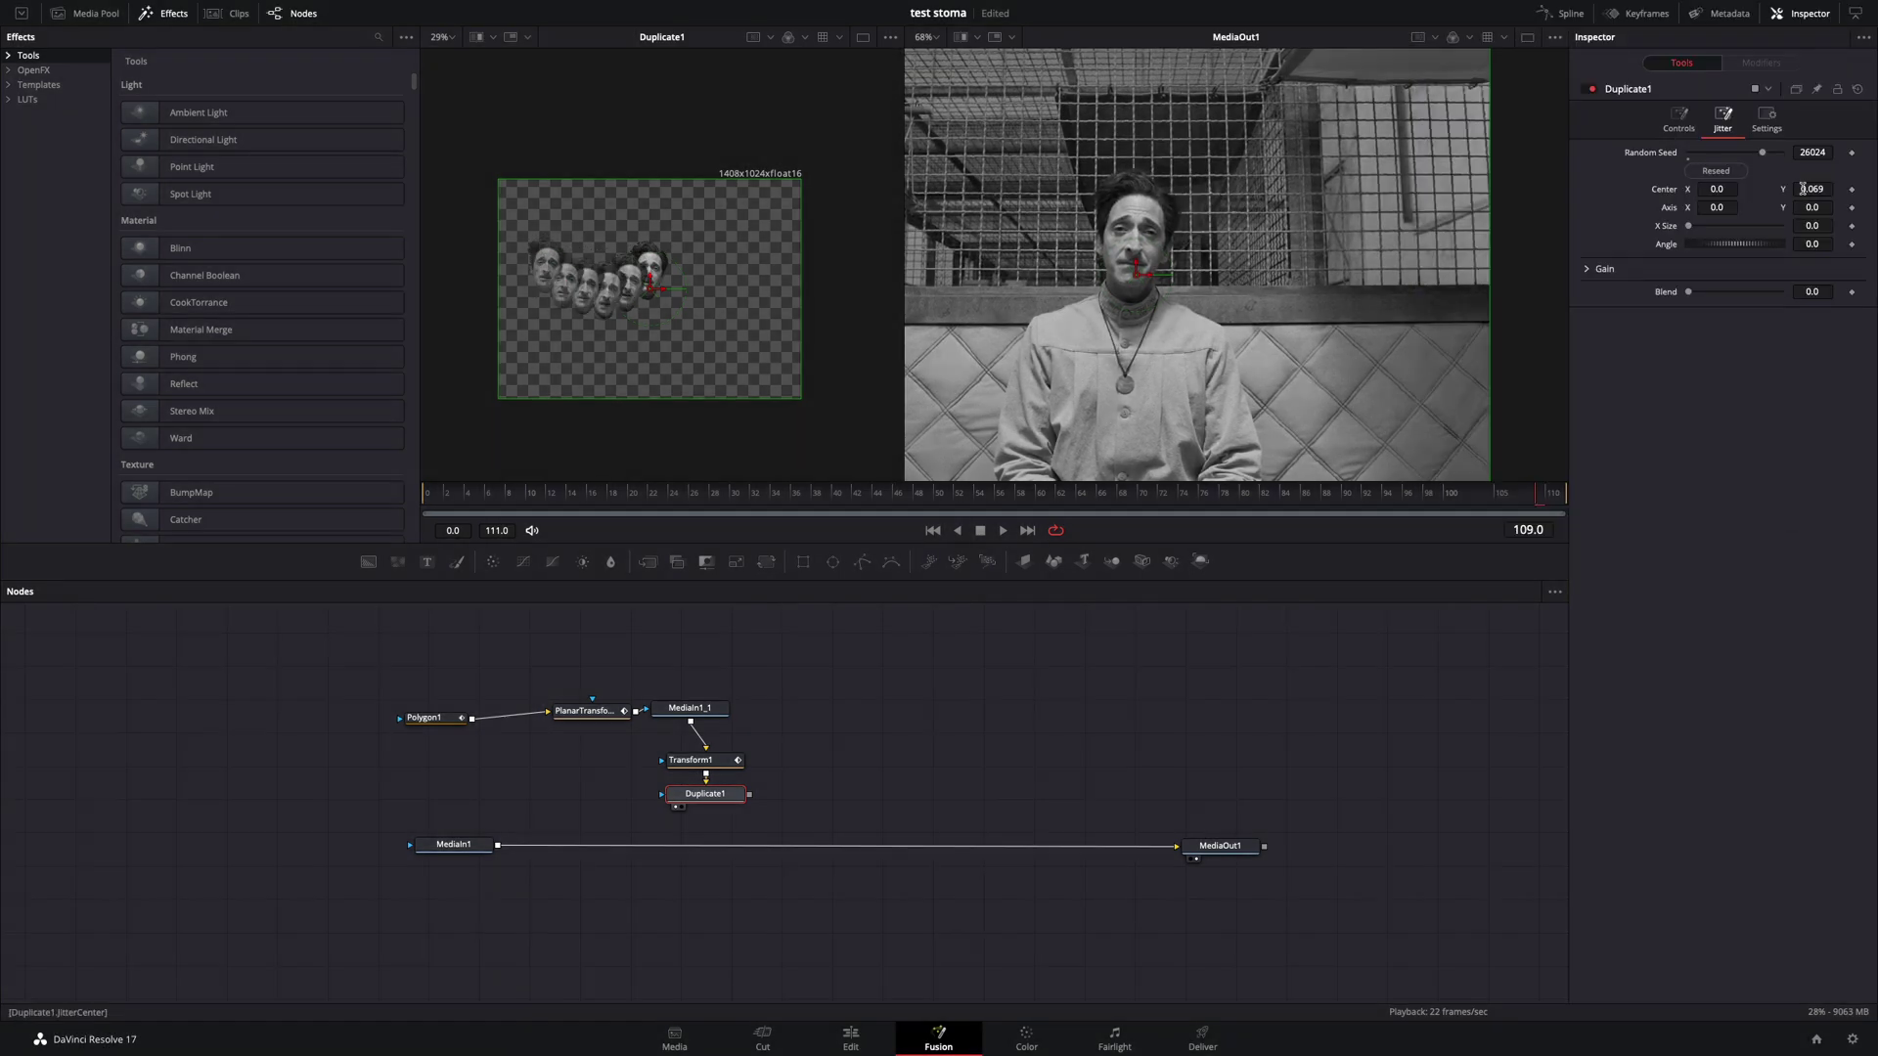
Step: Insert Displace1 after MediaIn1, driven by Duplicate1, with refraction strength 0.6 and spread 0.4
click(453, 846)
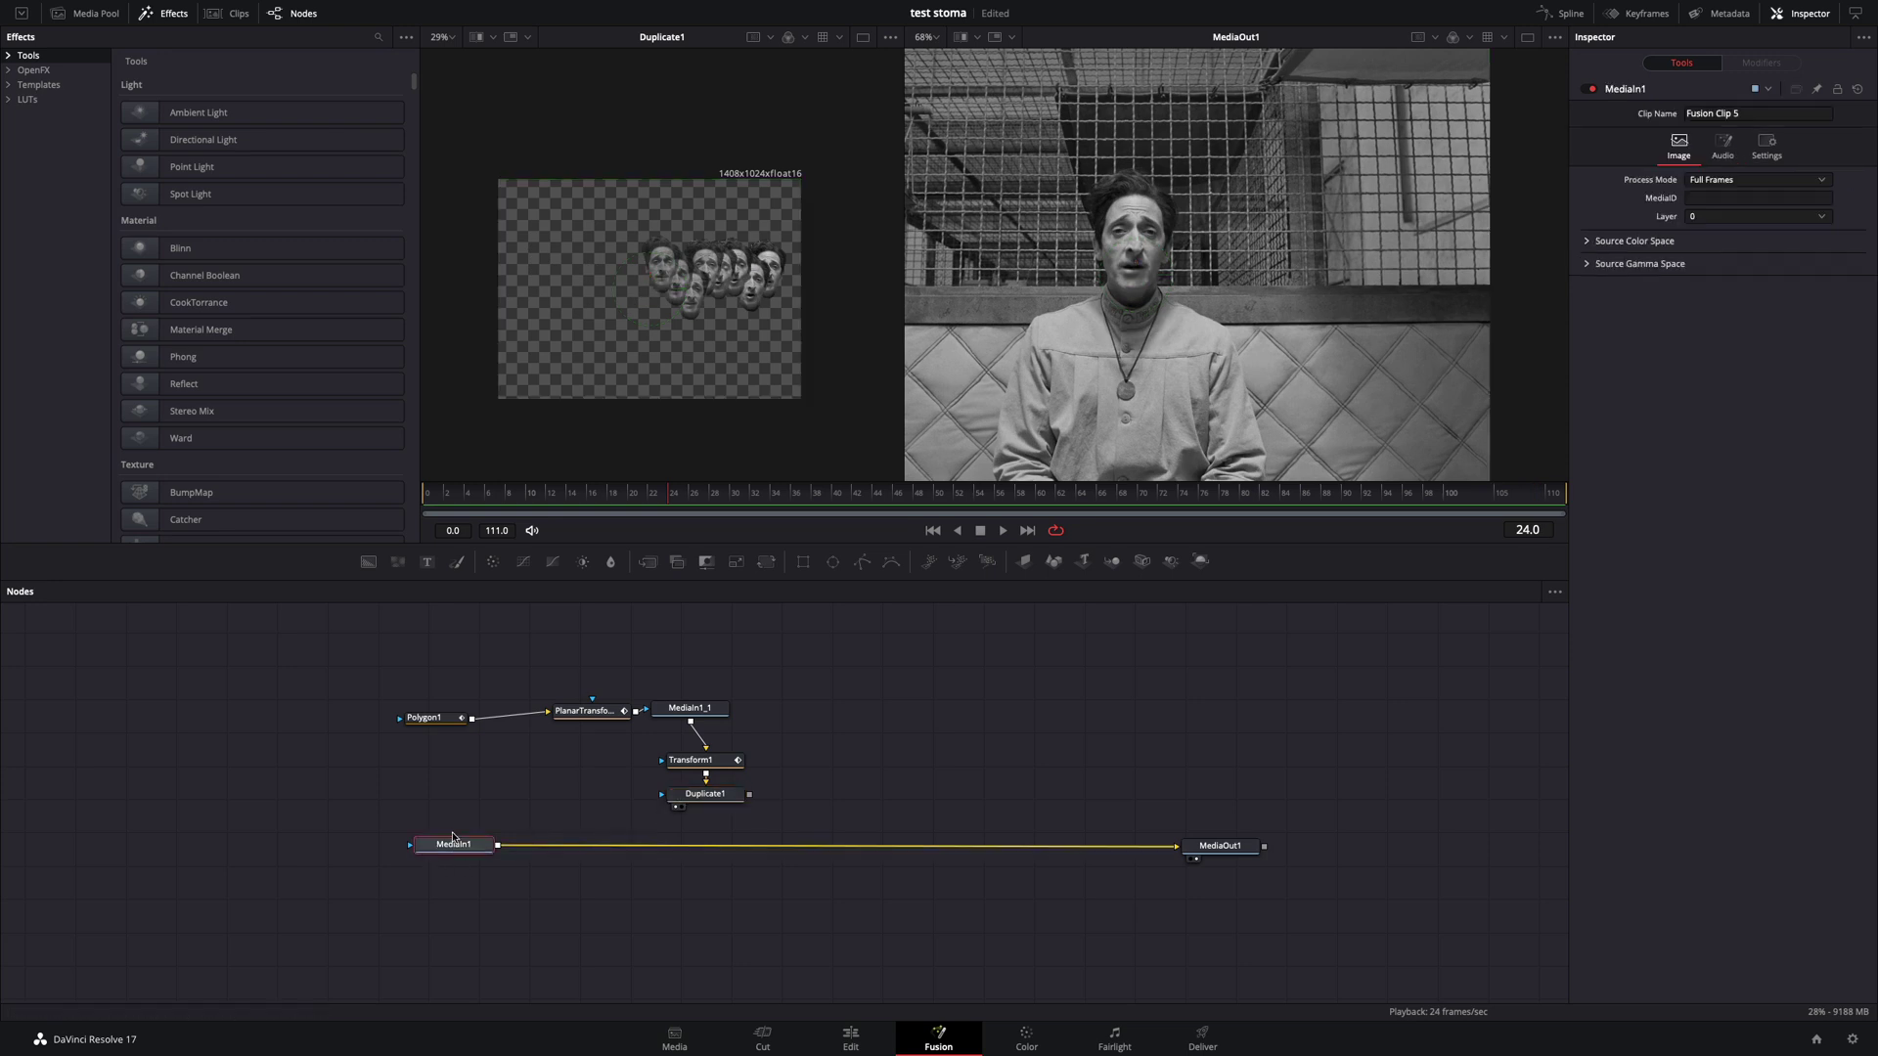
key(shift+space)
text(displace)
key(Return)
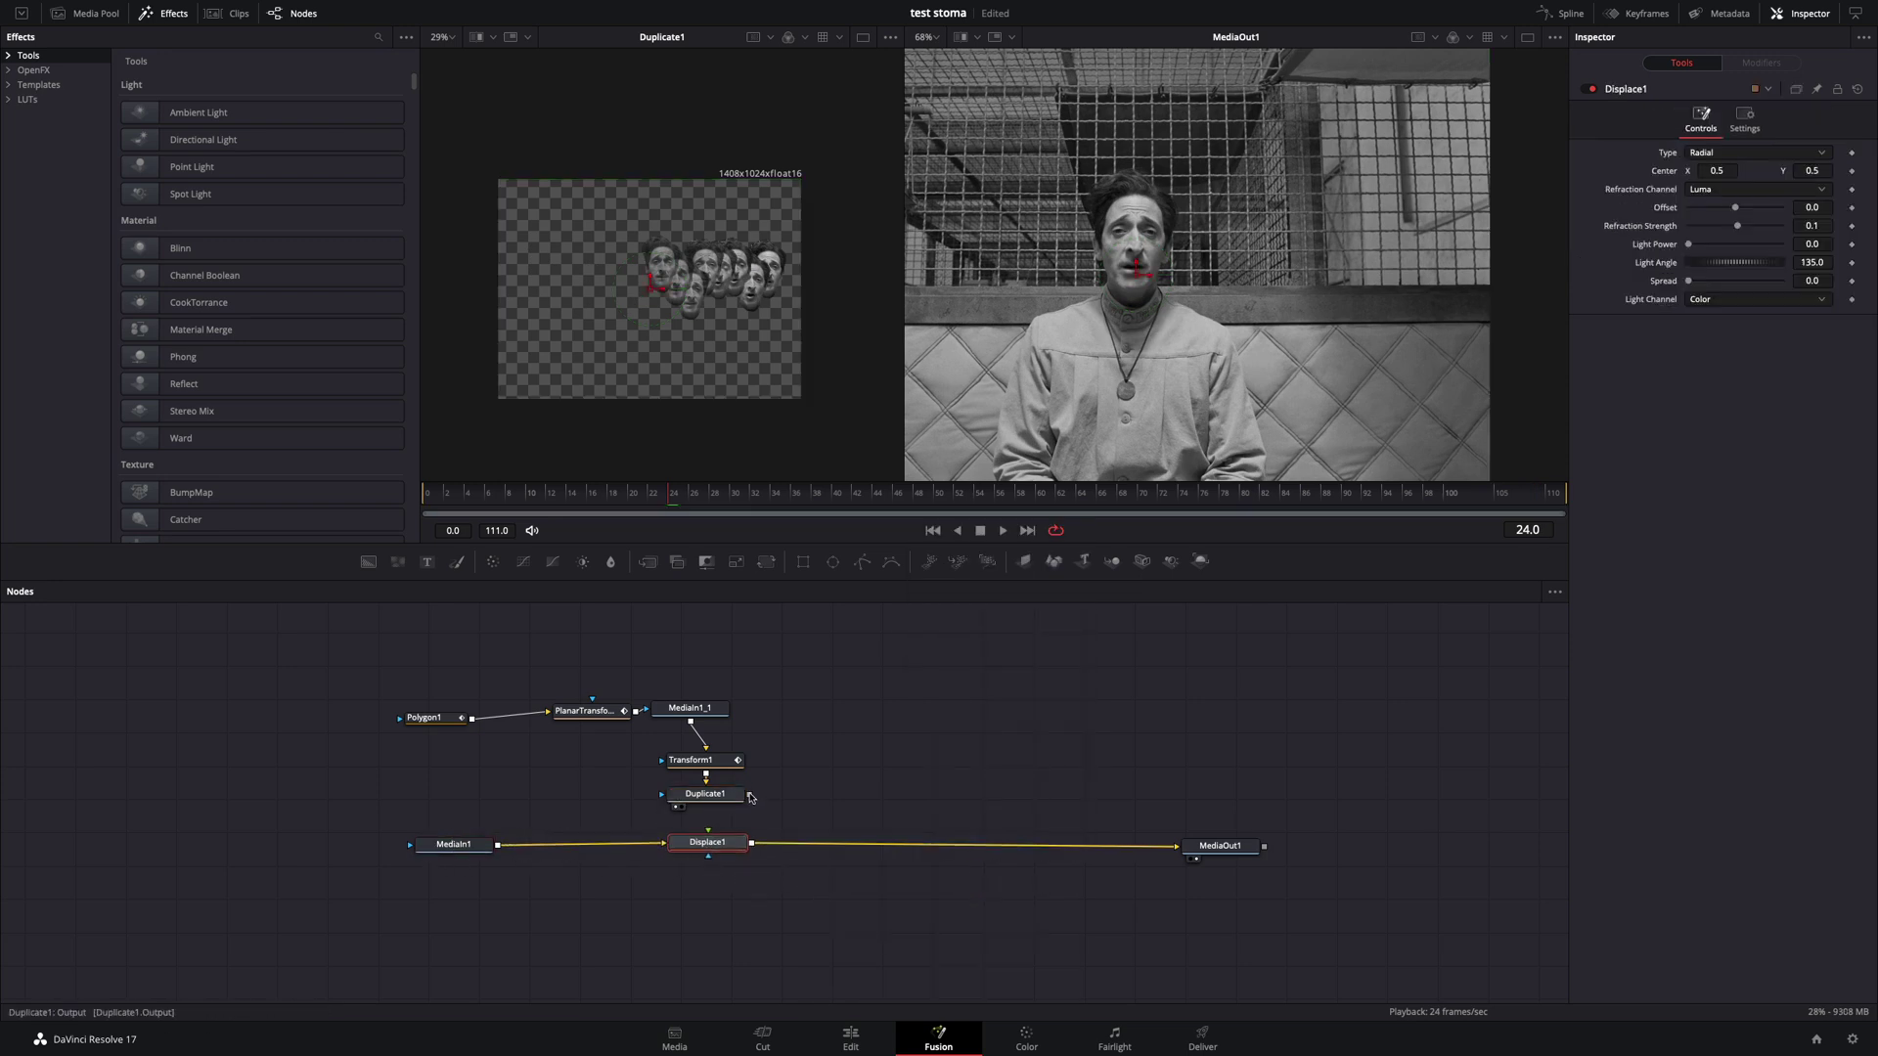
drag(750, 796, 710, 840)
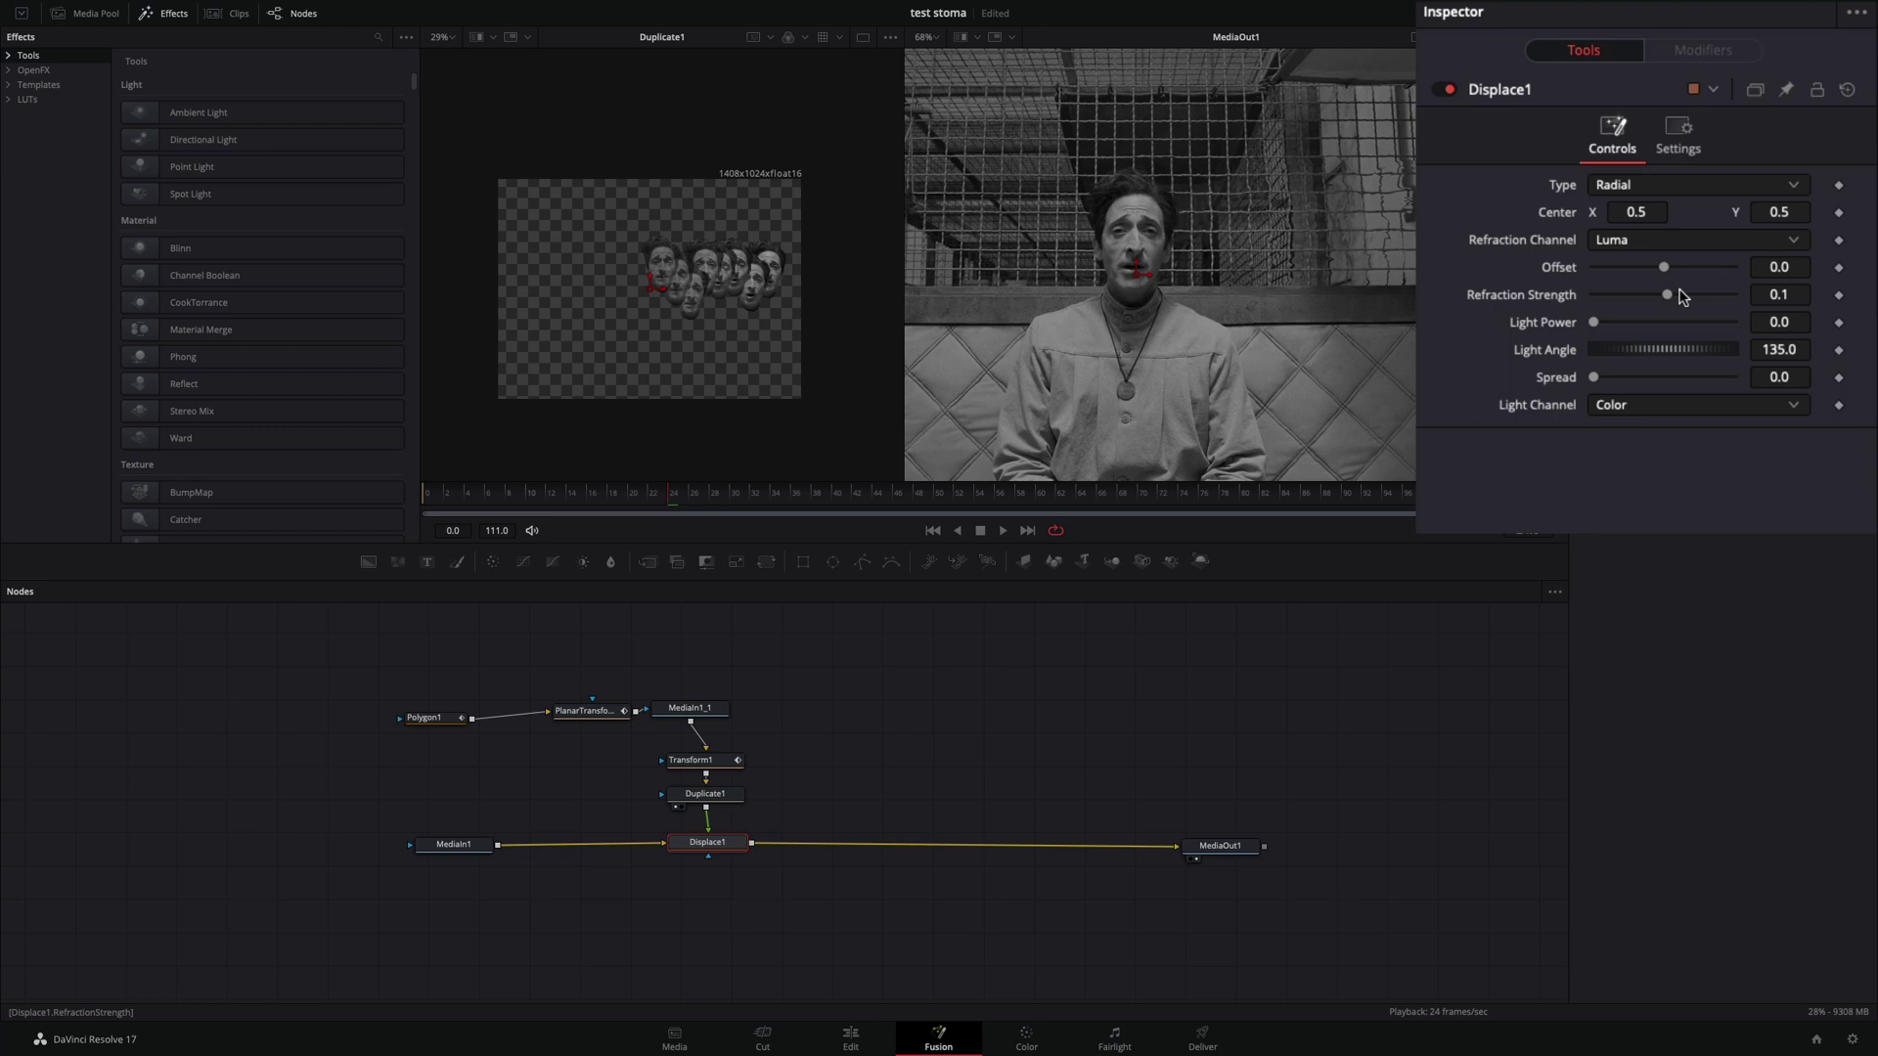
drag(1677, 299, 1689, 296)
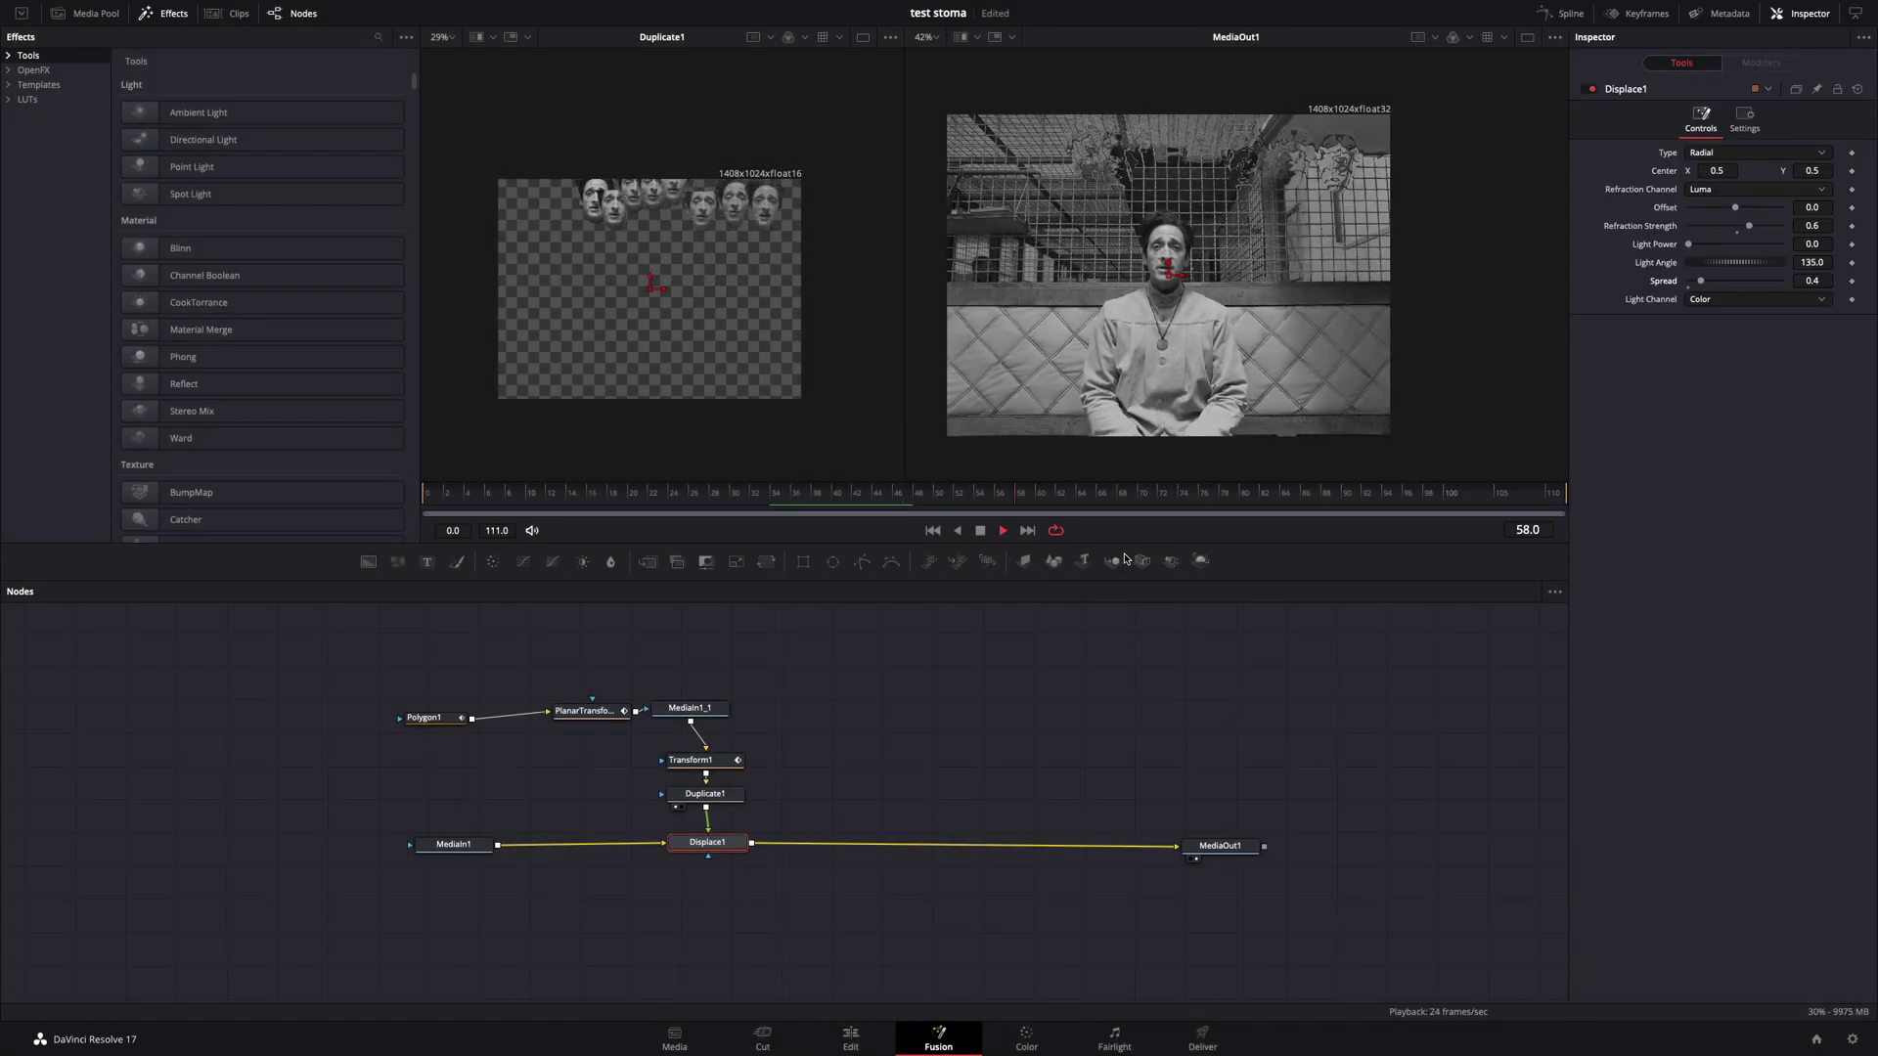
Step: Add Merge1 after Displace1 with MediaIn1_1 connected as its foreground
key(space)
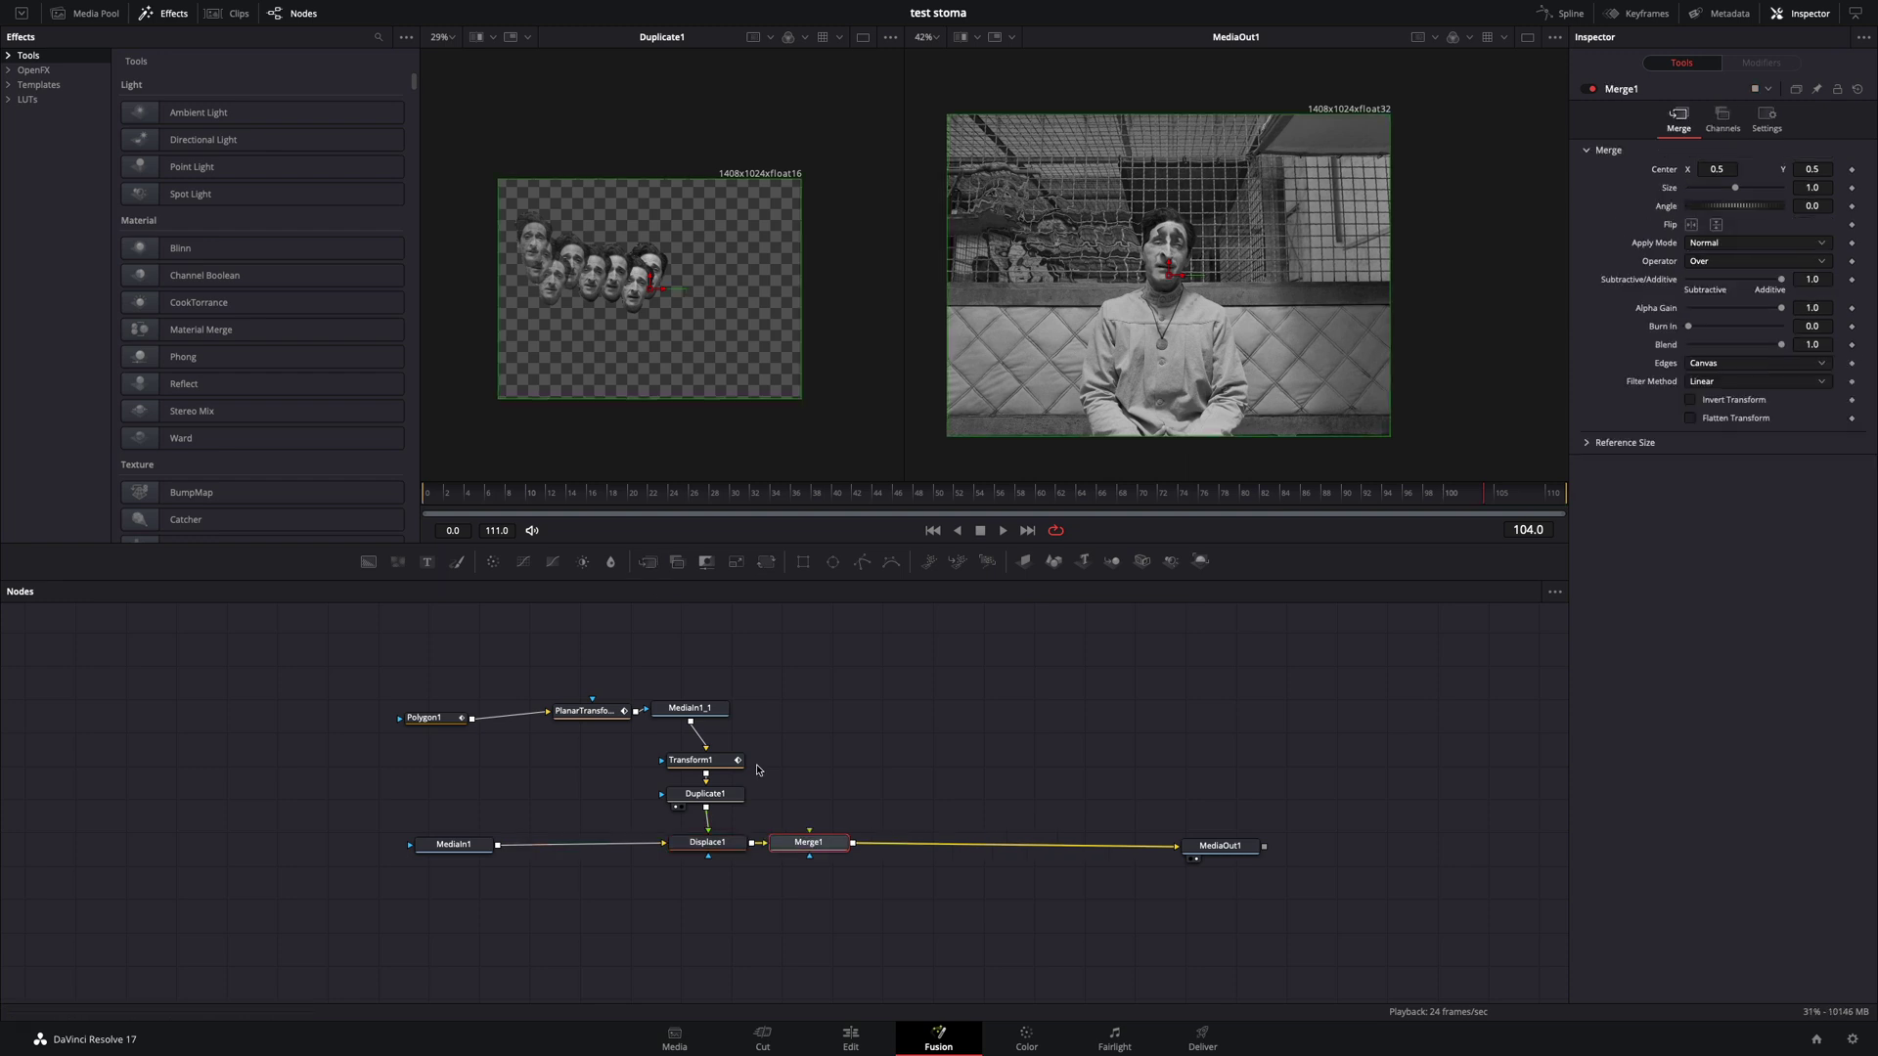
drag(690, 708, 888, 844)
drag(758, 715, 887, 837)
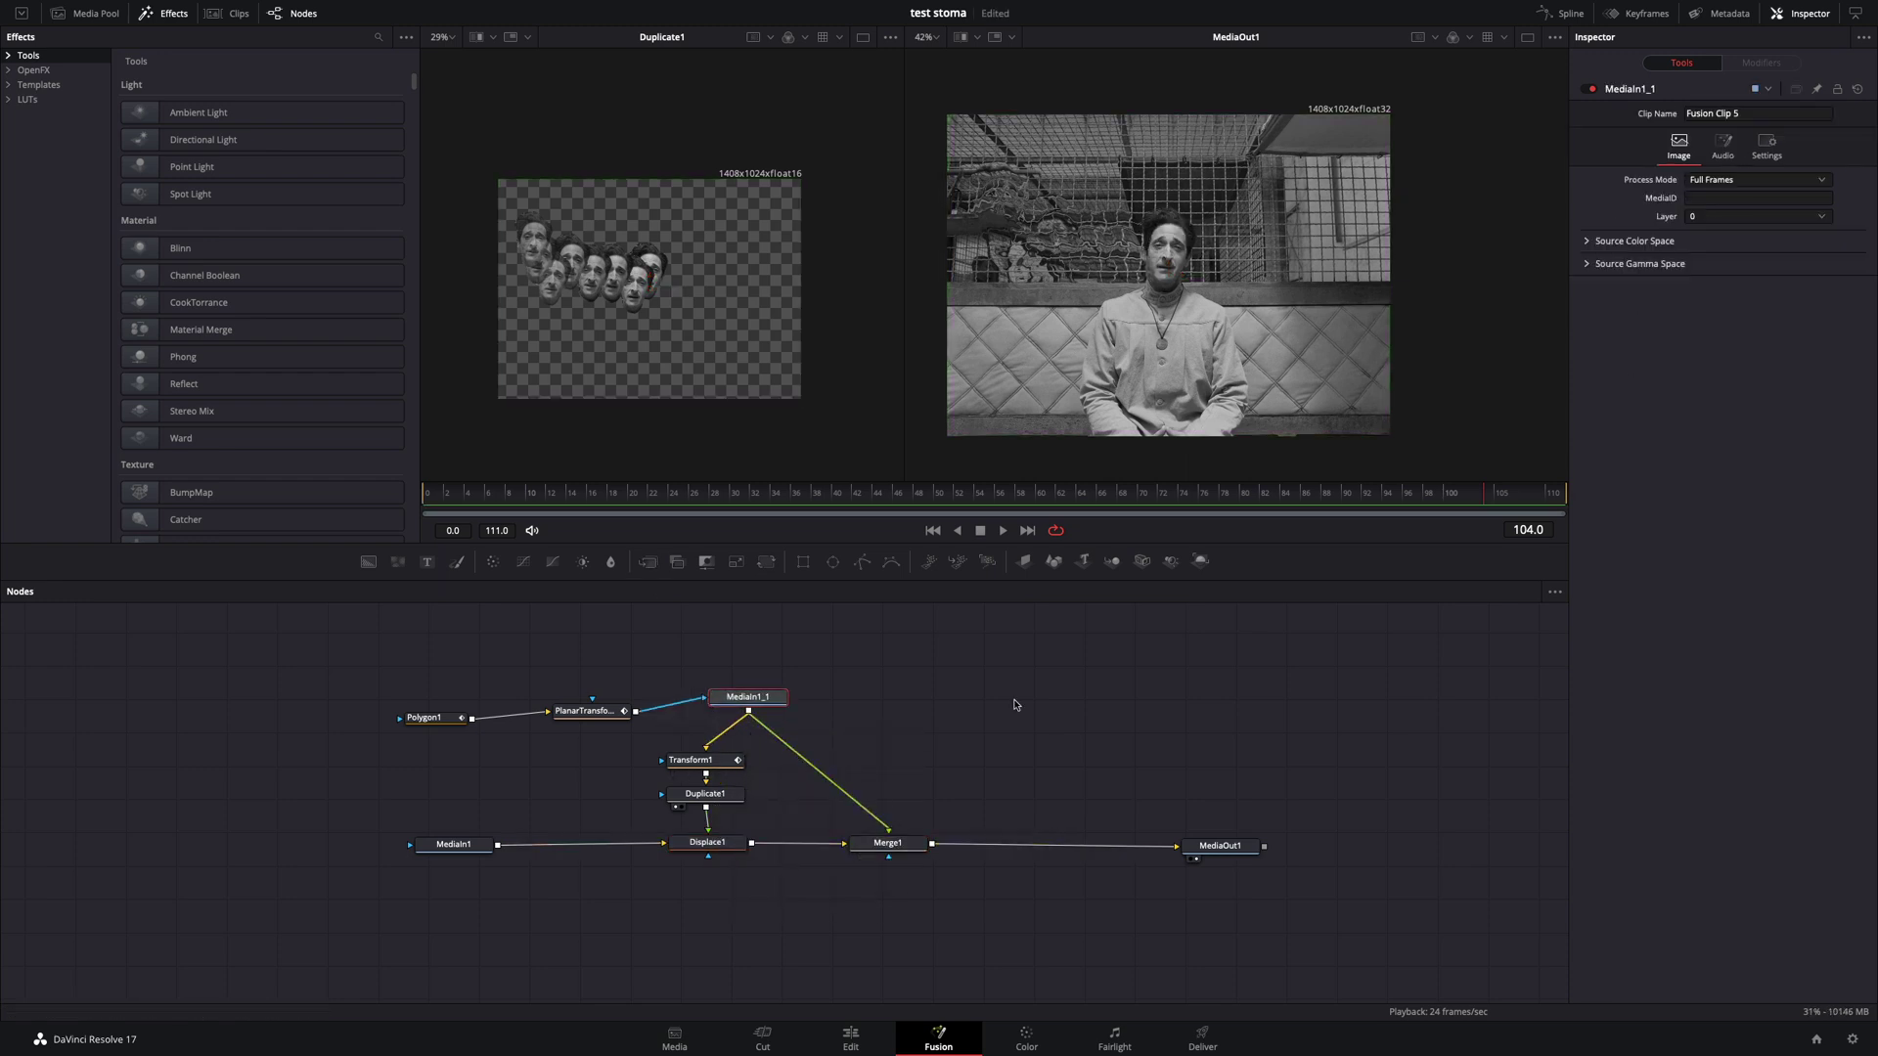